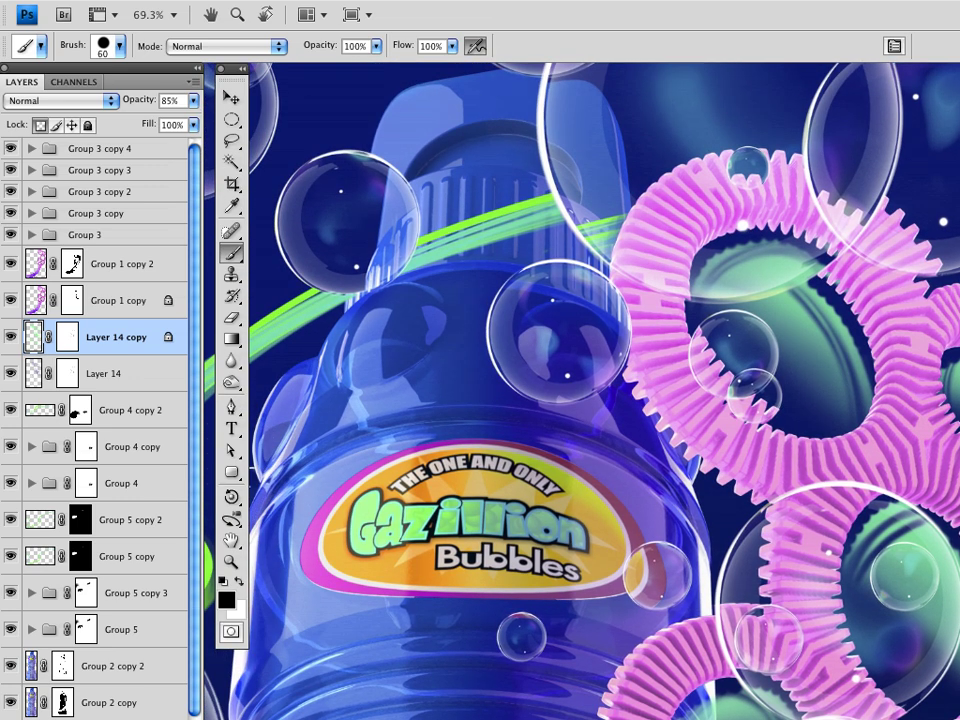
Collapse the docked palettes to icons and hide the toolbox to clear space around the artwork.
double_click(110, 68)
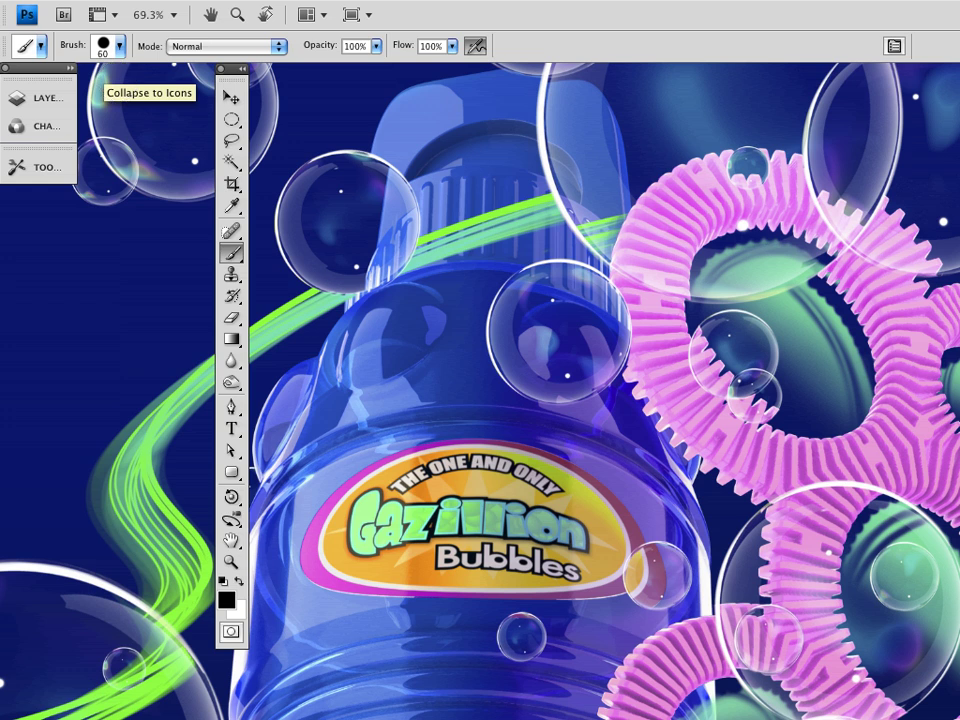
key("Tab")
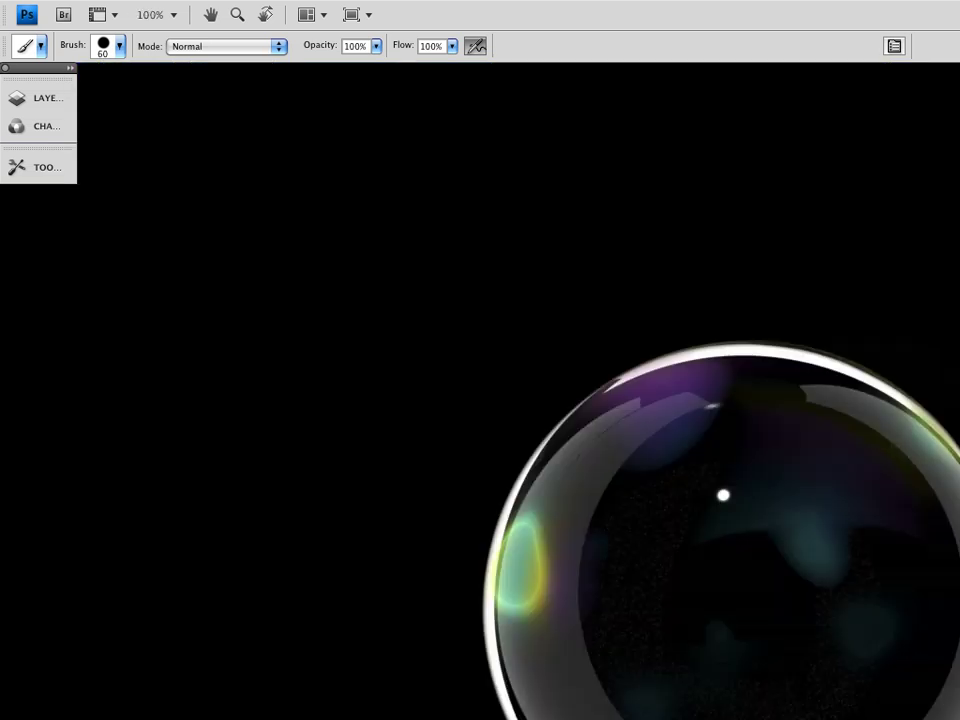
Examine the complete soap bubble on its black background, along with the document containing the radial gradient.
left_click_drag(834, 719, 692, 626)
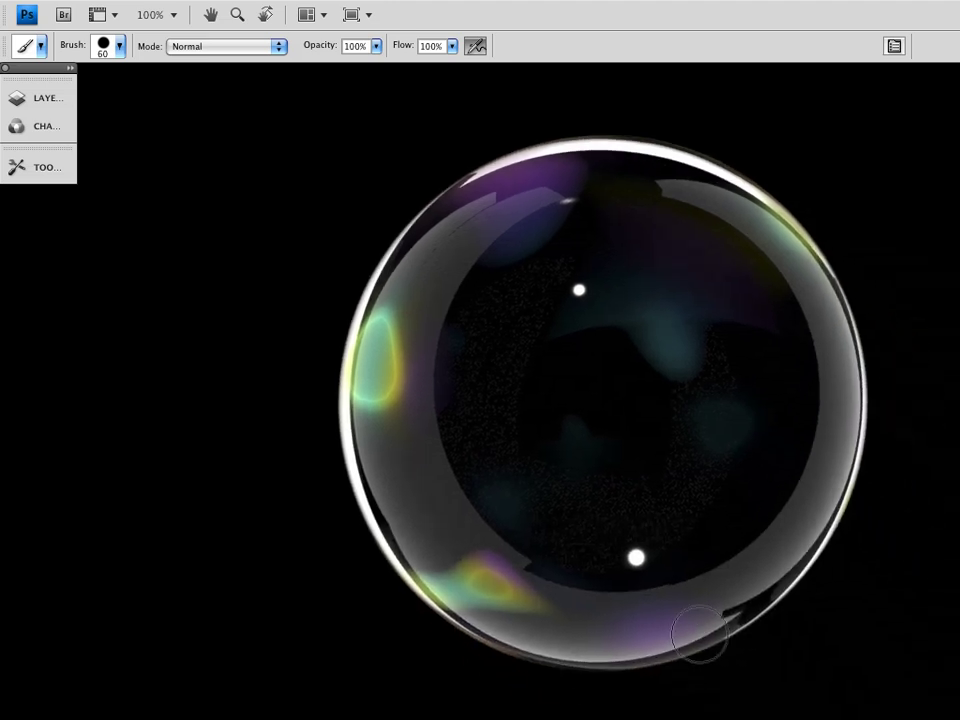
left_click(718, 577, "alt")
left_click(718, 577, "alt")
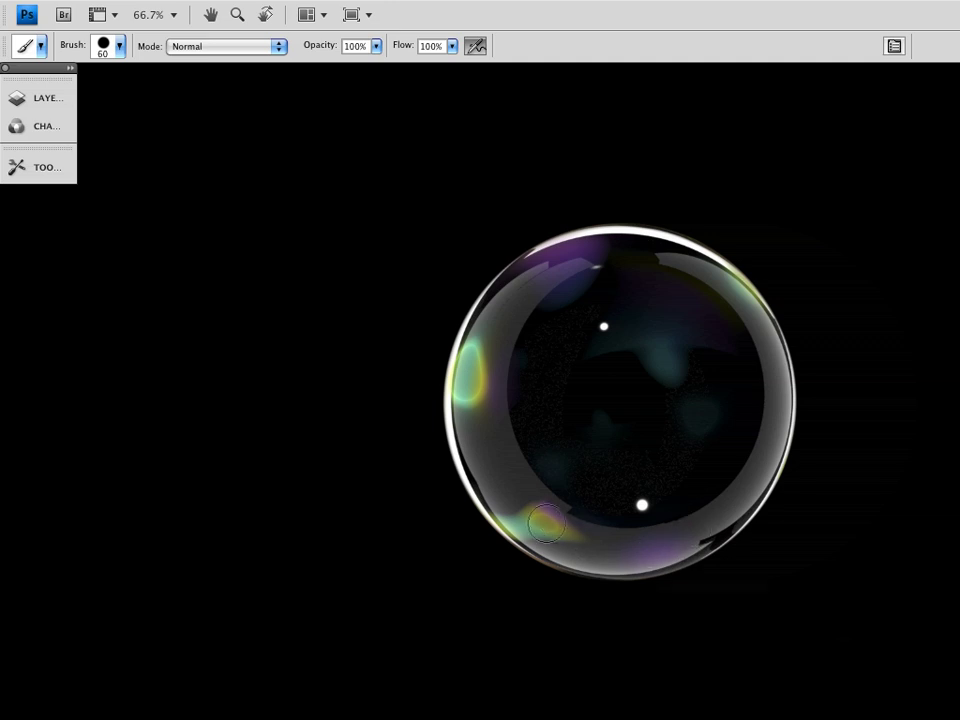
key("v")
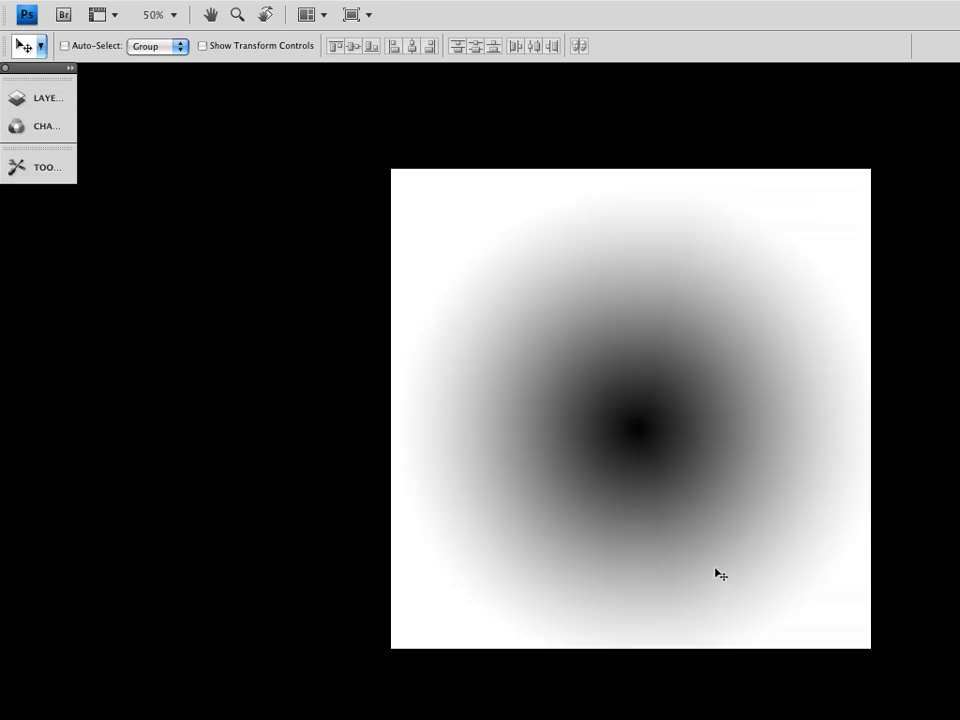
key("ctrl+Tab")
key("ctrl+Tab")
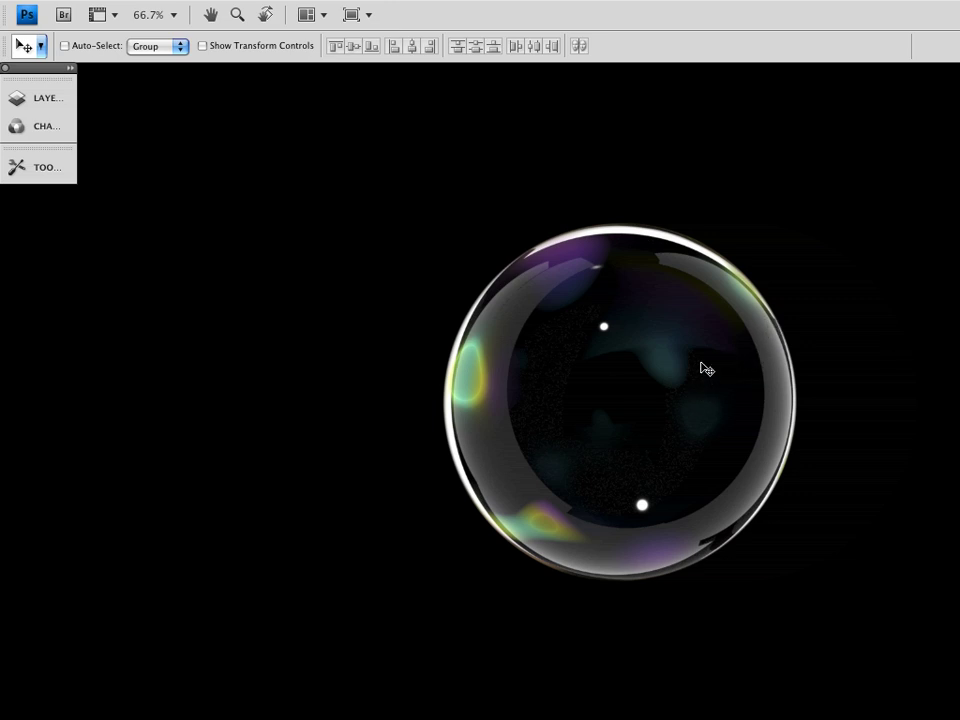
Return to the Gazillion Bubbles artwork and examine the bubbles around the bottle, green ribbon and pink wand.
key("ctrl+Tab")
key("ctrl+Tab")
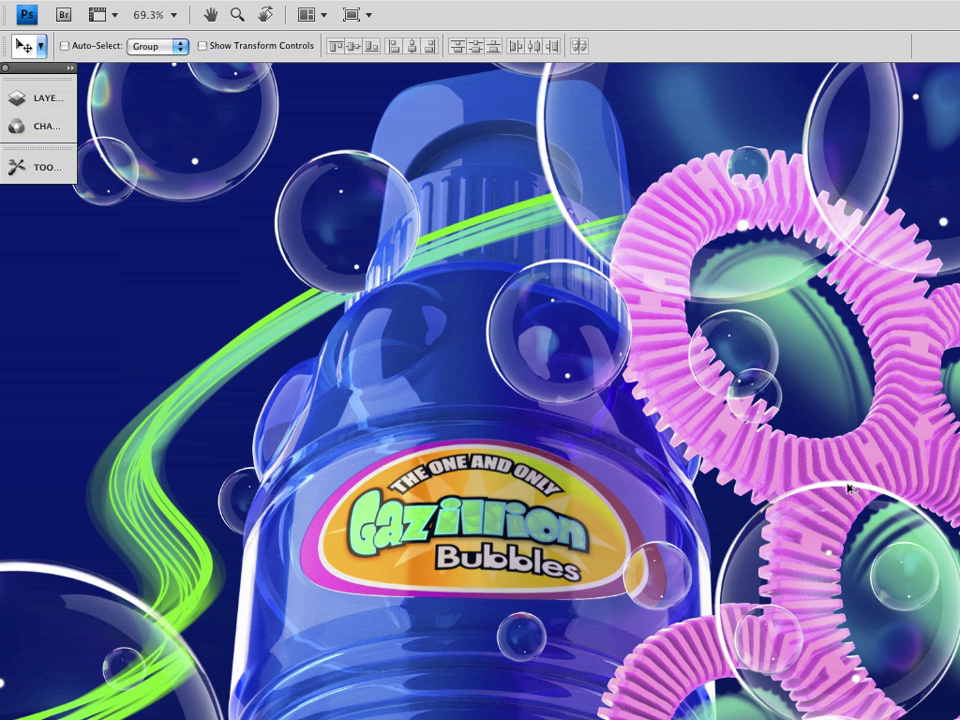
left_click(838, 565, "alt")
left_click(839, 616, "alt")
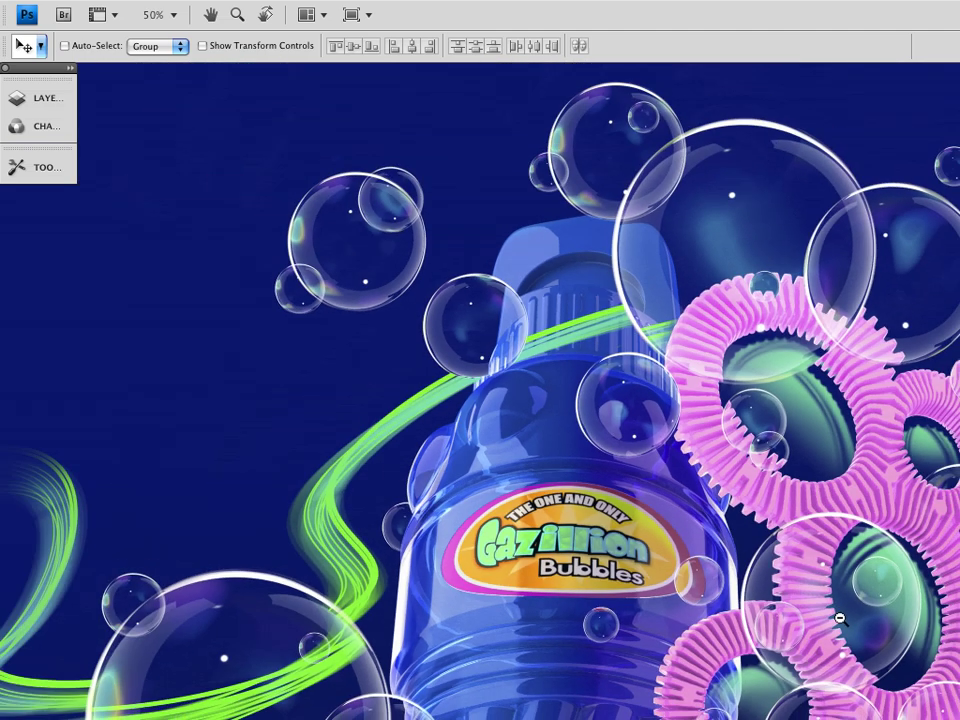
left_click_drag(839, 616, 902, 410)
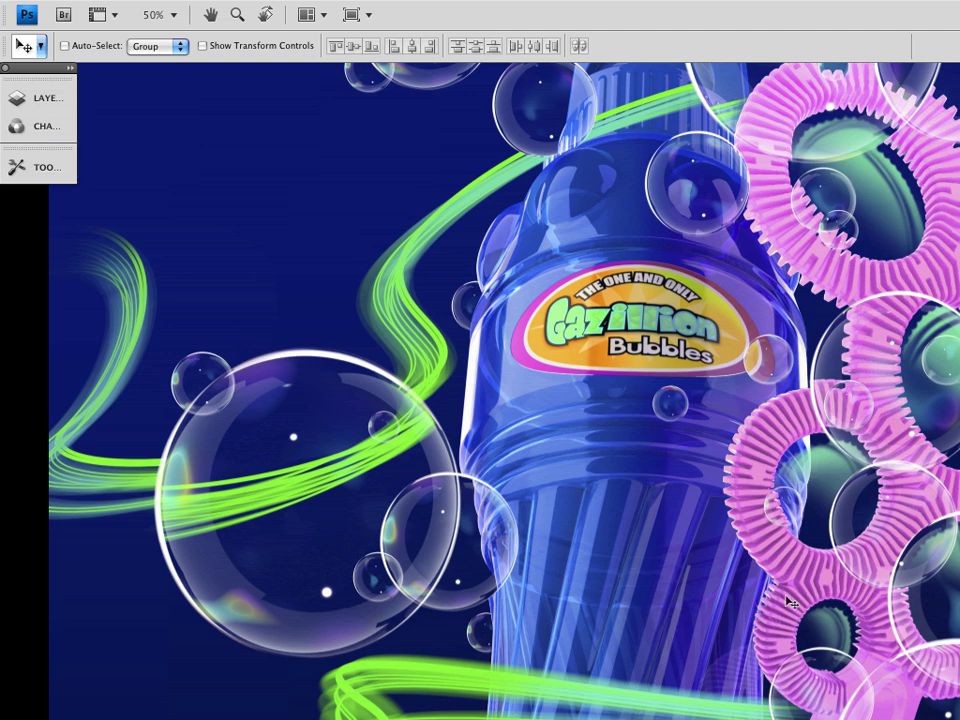
left_click_drag(791, 628, 649, 596)
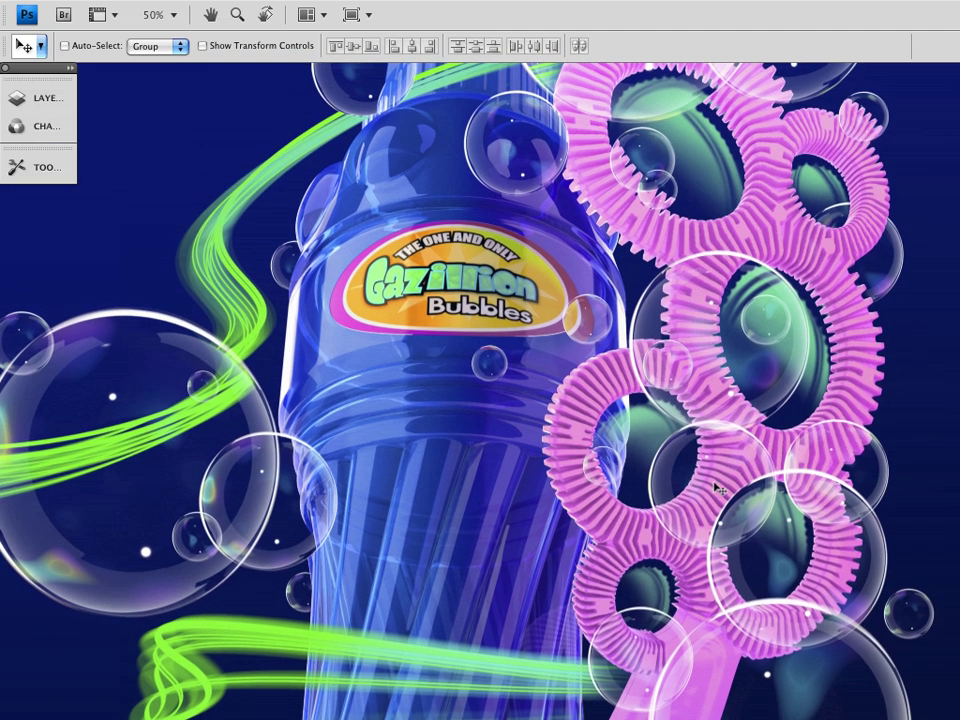
scroll(560, 370, "up", 8)
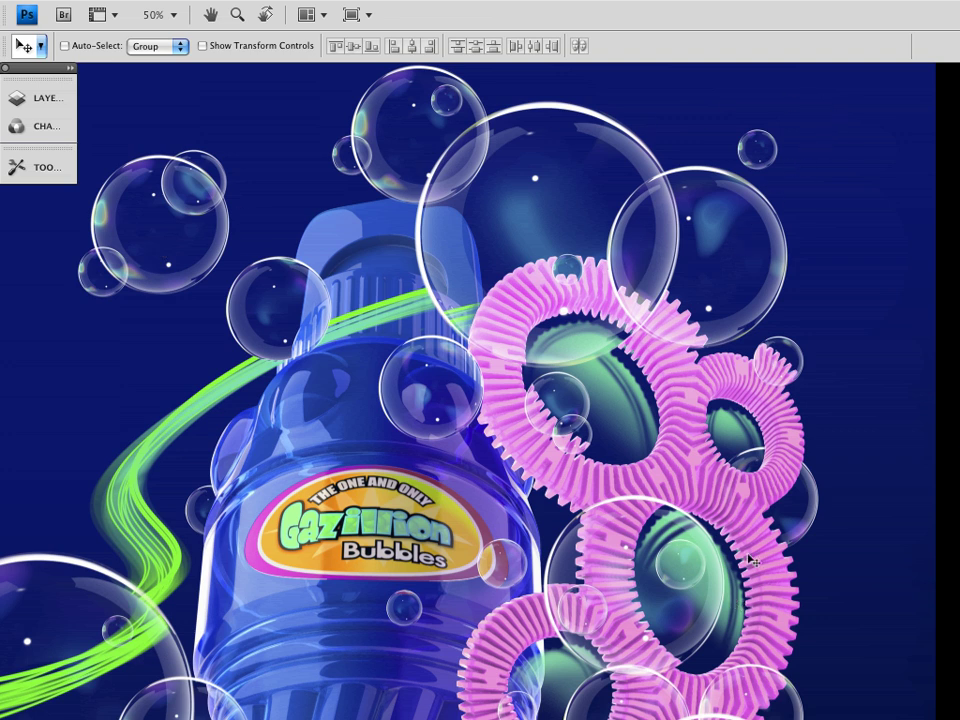
Bring the bubble image on black into the bottle artwork as a new layer and place it over the area left of the bottle.
key("ctrl+Tab")
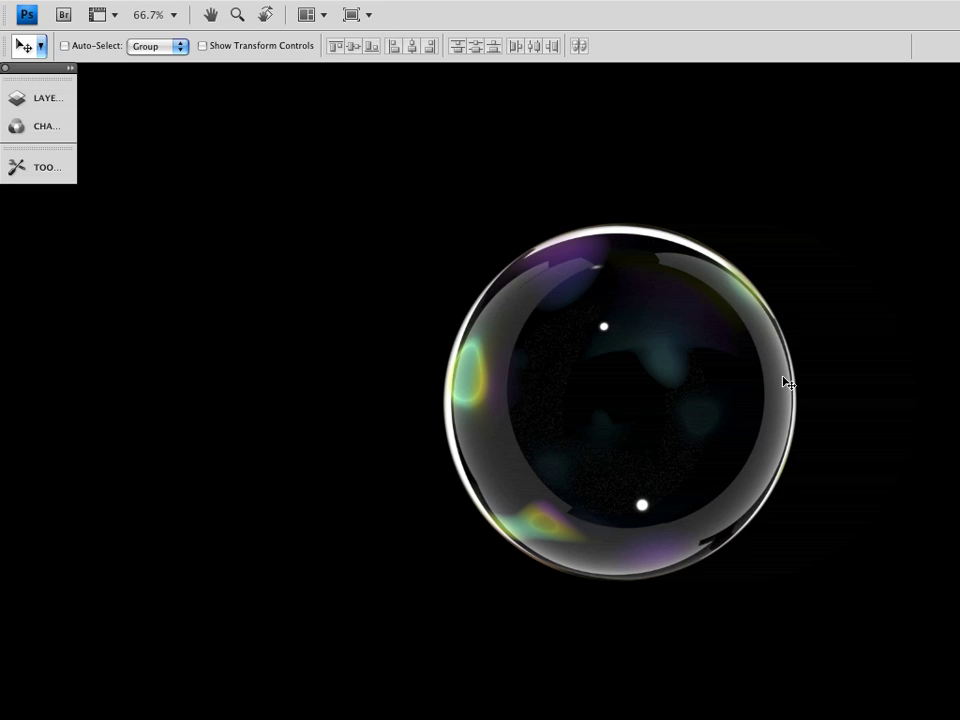
key("ctrl+Tab")
key("ctrl+Tab")
key("ctrl+Tab")
key("ctrl+Tab")
key("ctrl+Tab")
key("ctrl+Tab")
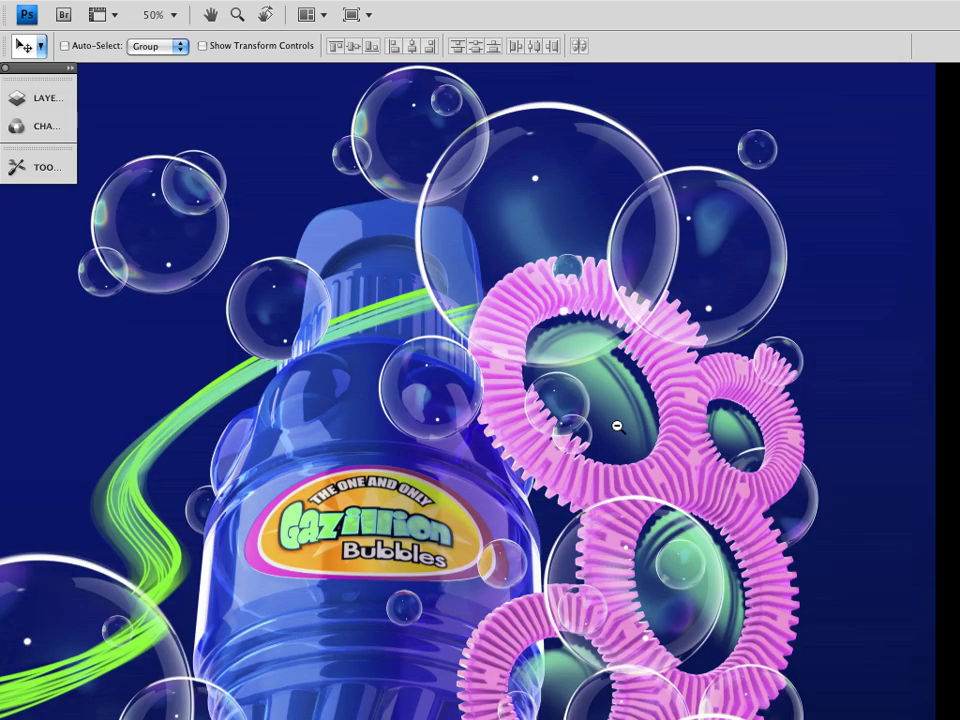
key("super+minus")
left_click_drag(662, 444, 697, 408)
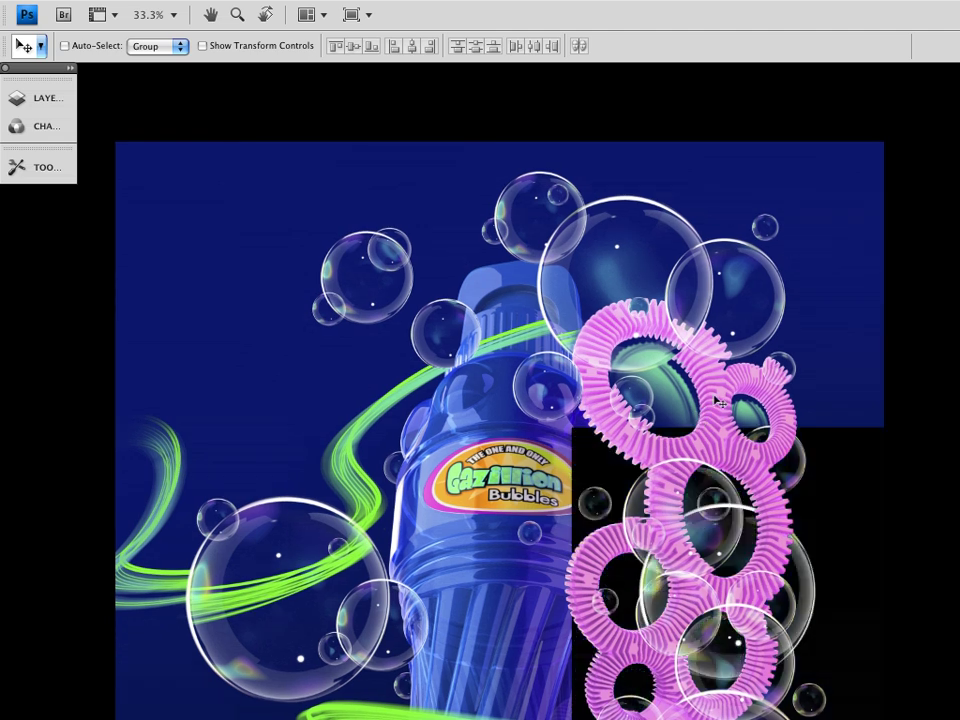
left_click_drag(611, 472, 369, 303)
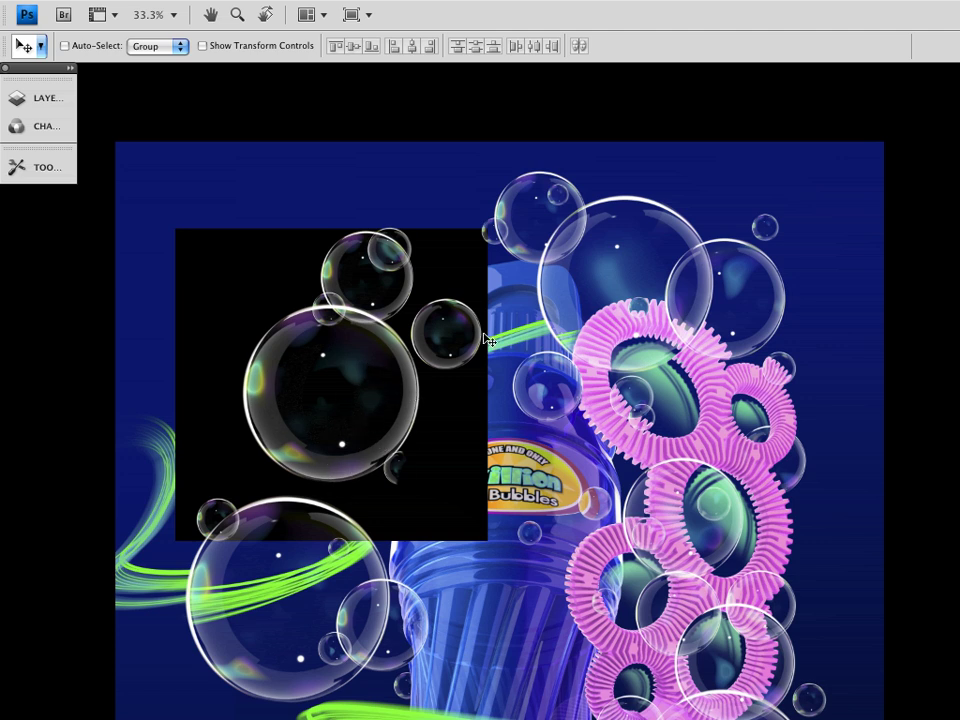
Set the blending mode of the added bubble layer to Screen.
left_click(40, 98)
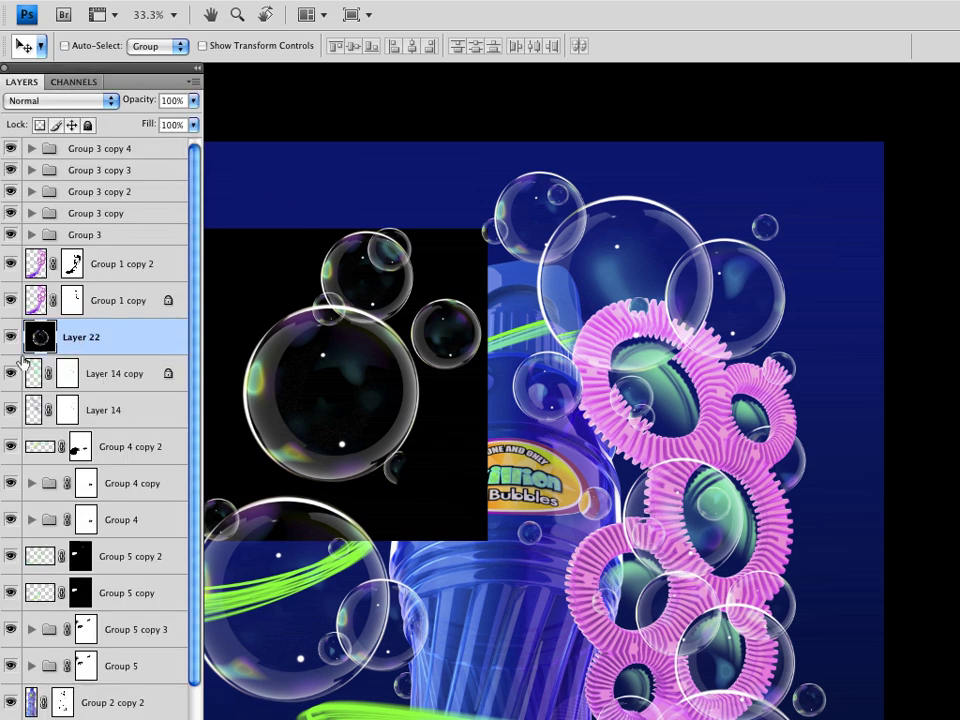
left_click_drag(191, 422, 194, 326)
left_click(68, 101)
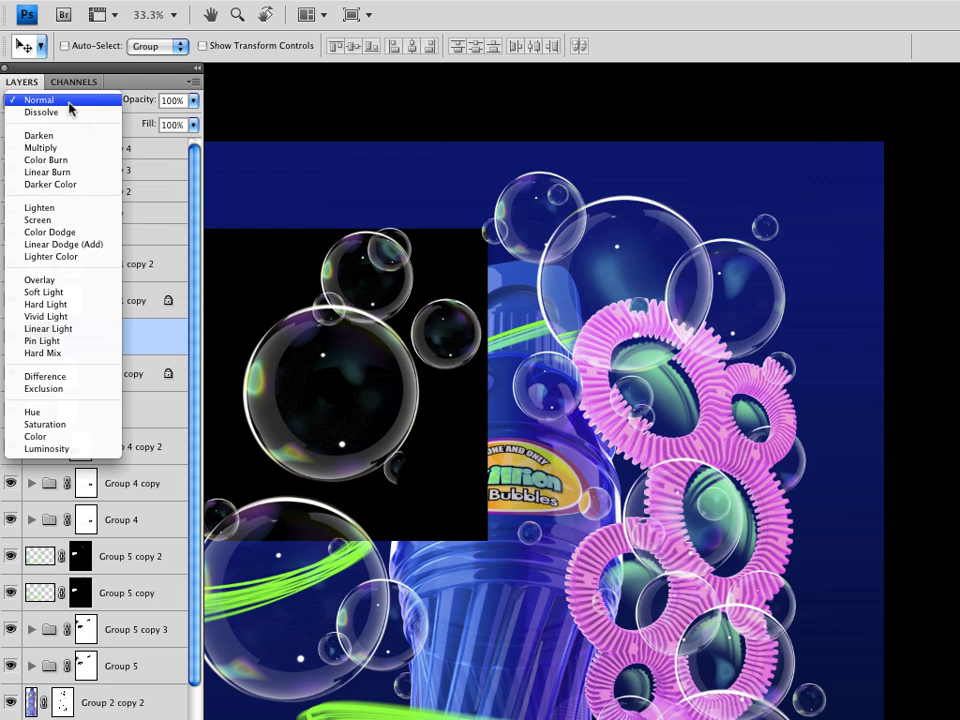
left_click(65, 220)
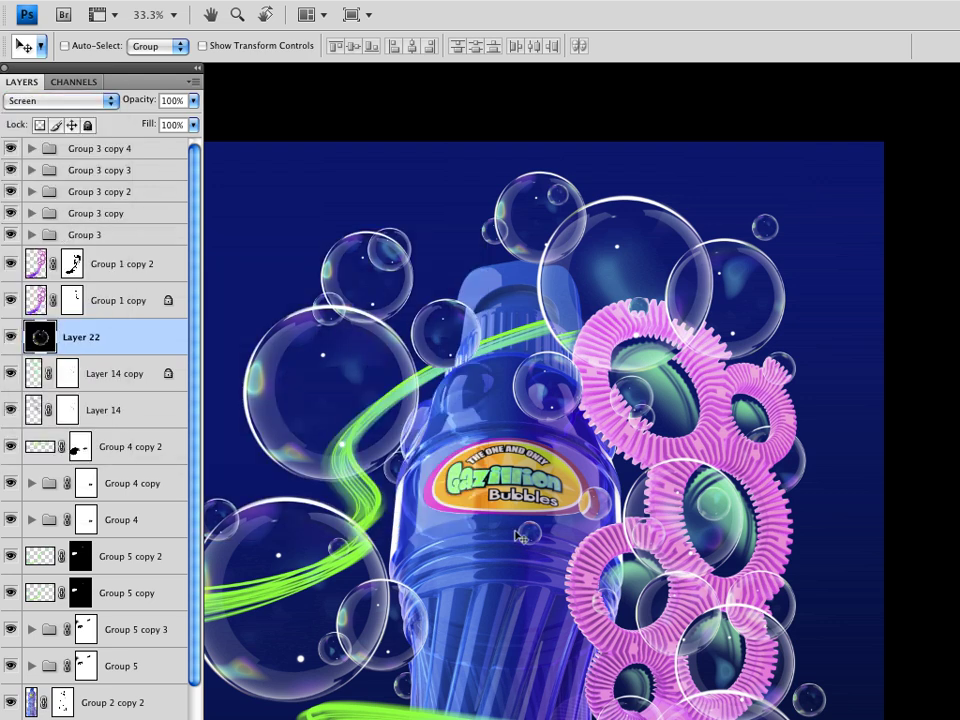
Reorder the bubble layer above Group 1 copy 2 and reposition the bubble over the green ribbon beside the bottle.
left_click_drag(335, 425, 353, 452, "super")
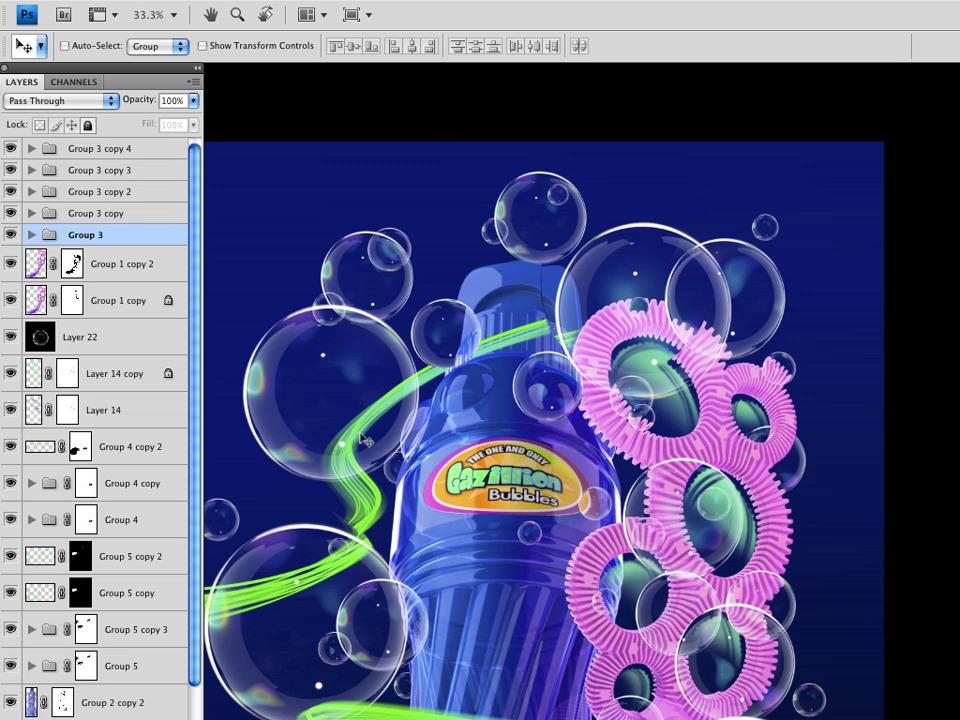
key("super+z")
left_click_drag(319, 416, 401, 412)
left_click_drag(81, 338, 88, 248)
left_click_drag(443, 452, 337, 479)
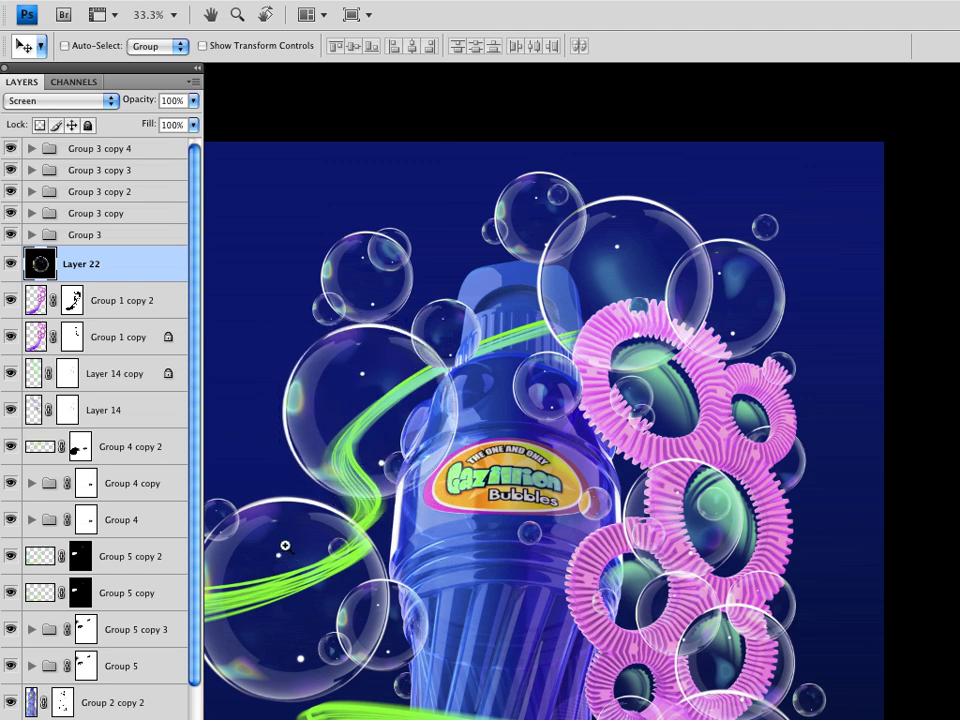
Examine the screened bubble's rim, highlights and transparency over the green ribbon up close.
left_click_drag(245, 320, 414, 469, "super")
left_click(699, 565, "alt")
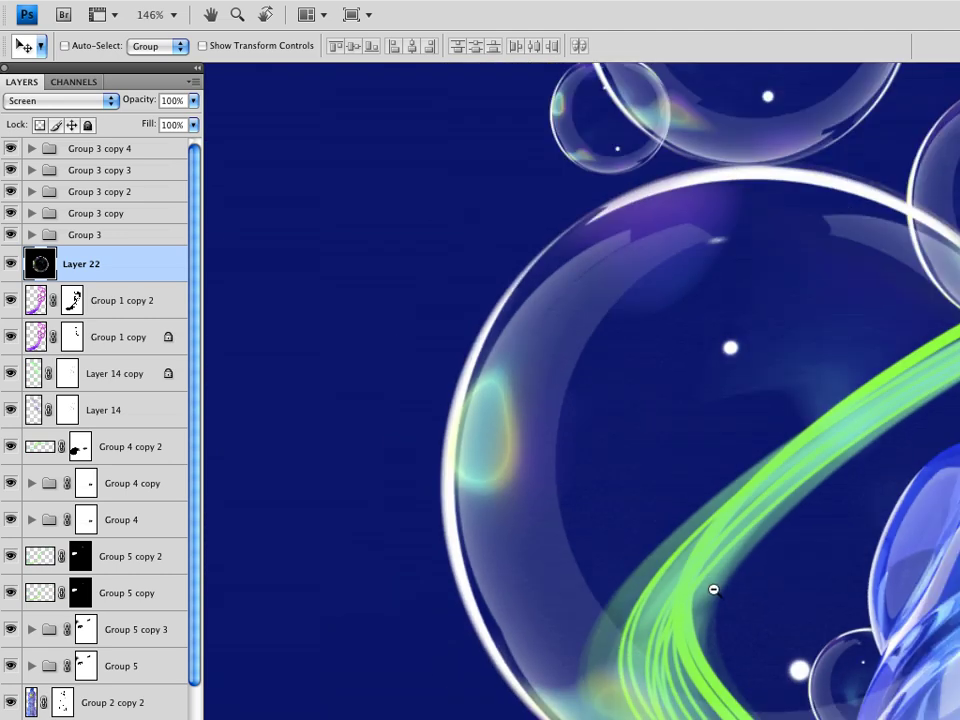
left_click(716, 591, "alt")
left_click(718, 593, "alt")
left_click(718, 593, "alt")
left_click_drag(746, 611, 559, 549)
left_click(587, 565, "super")
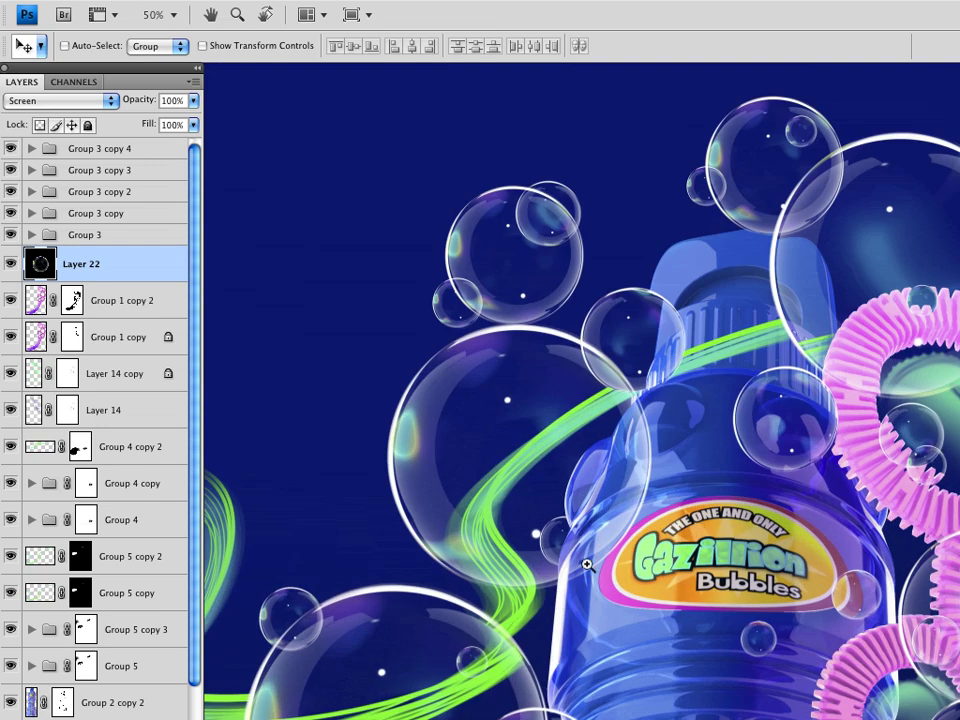
Move the bubble over the bottle's shoulder and scale it down to about two thirds of its size.
left_click_drag(437, 524, 489, 617)
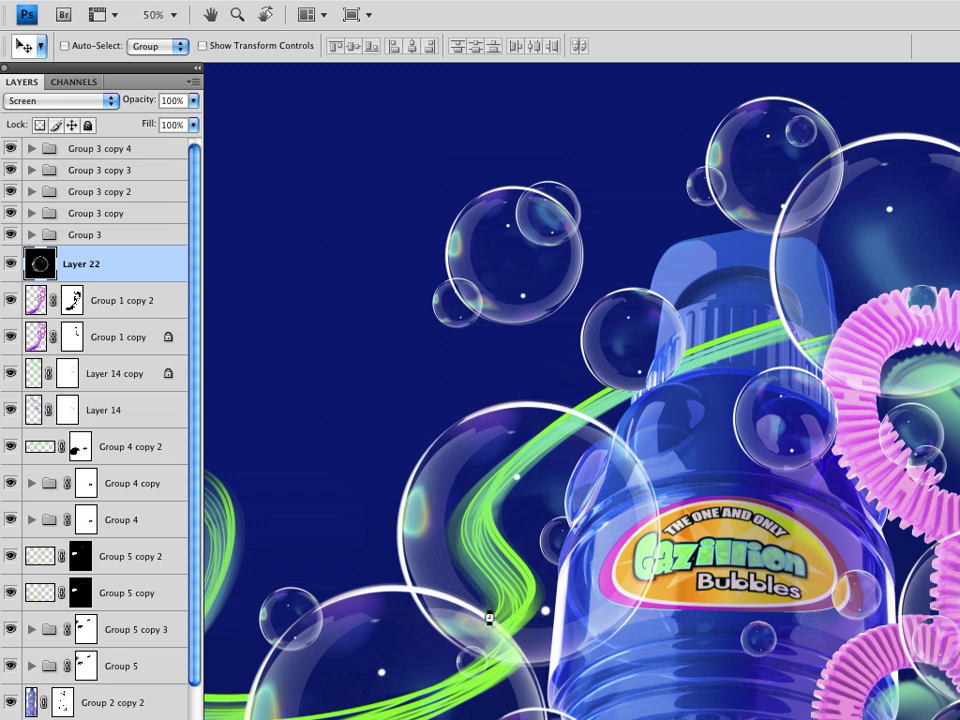
left_click_drag(585, 632, 597, 562)
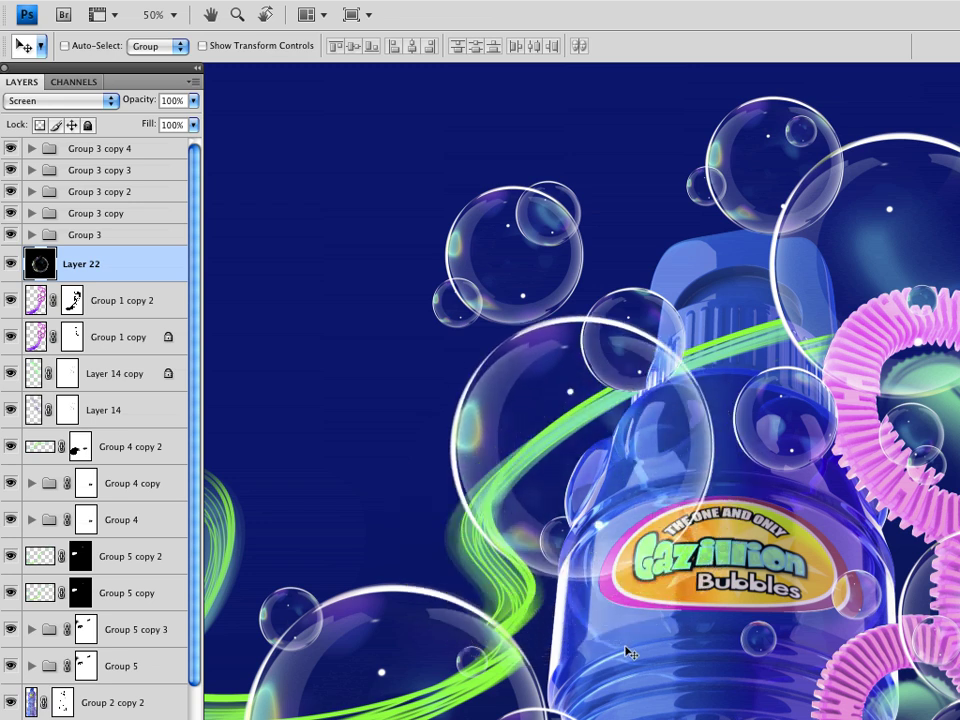
key("ctrl+t")
left_click_drag(809, 201, 737, 282)
key("Return")
Reselect the added bubble's layer and move the bubble to the empty blue area beside the ribbon, above the large bubble.
left_click(608, 481, "super")
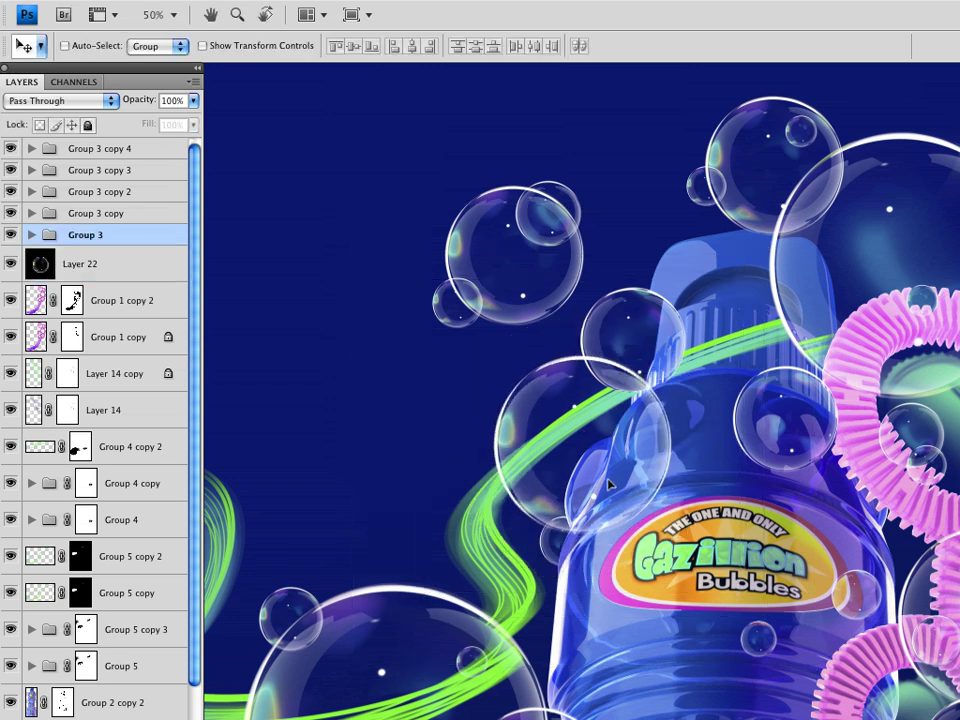
left_click(547, 466, "ctrl")
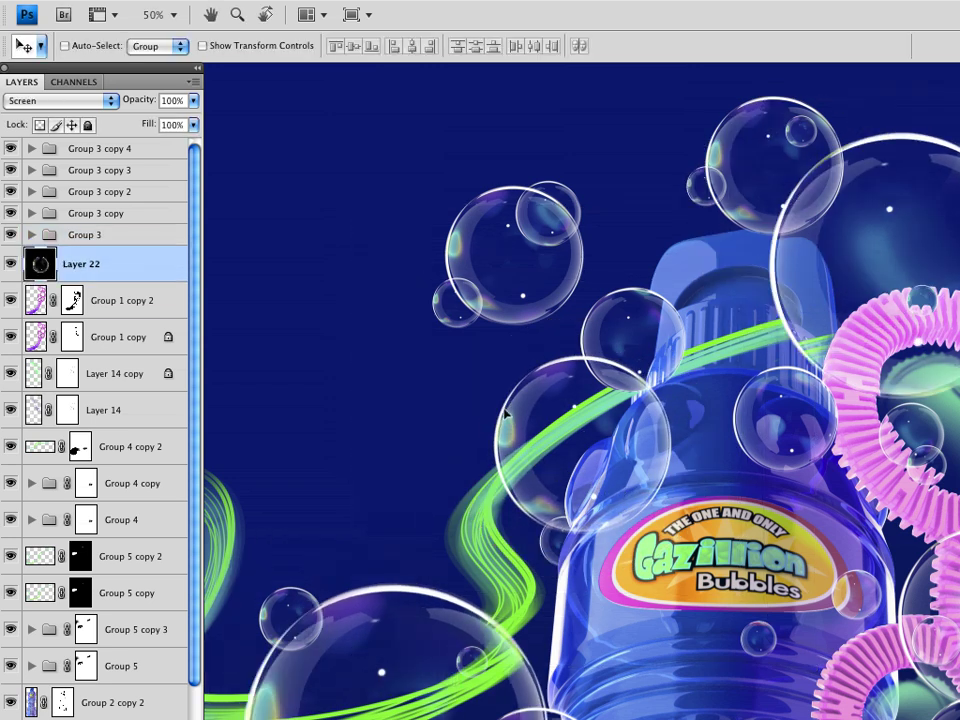
left_click_drag(506, 413, 311, 405)
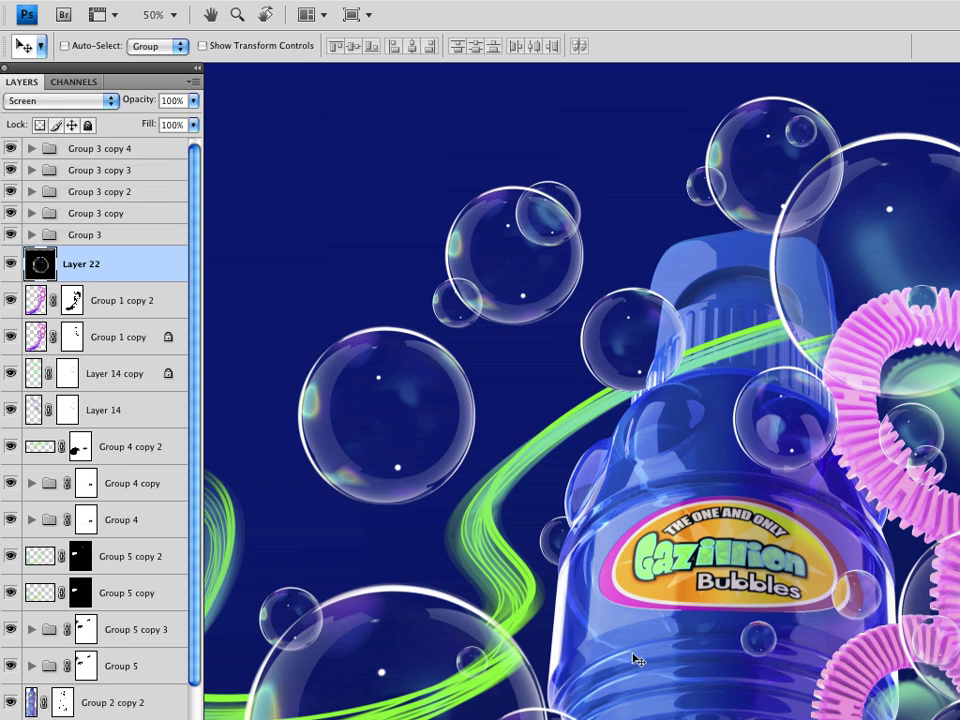
Examine the whole composition, checking how the bubbles overlap the bottle, ribbons and pink wand.
left_click_drag(630, 652, 652, 484)
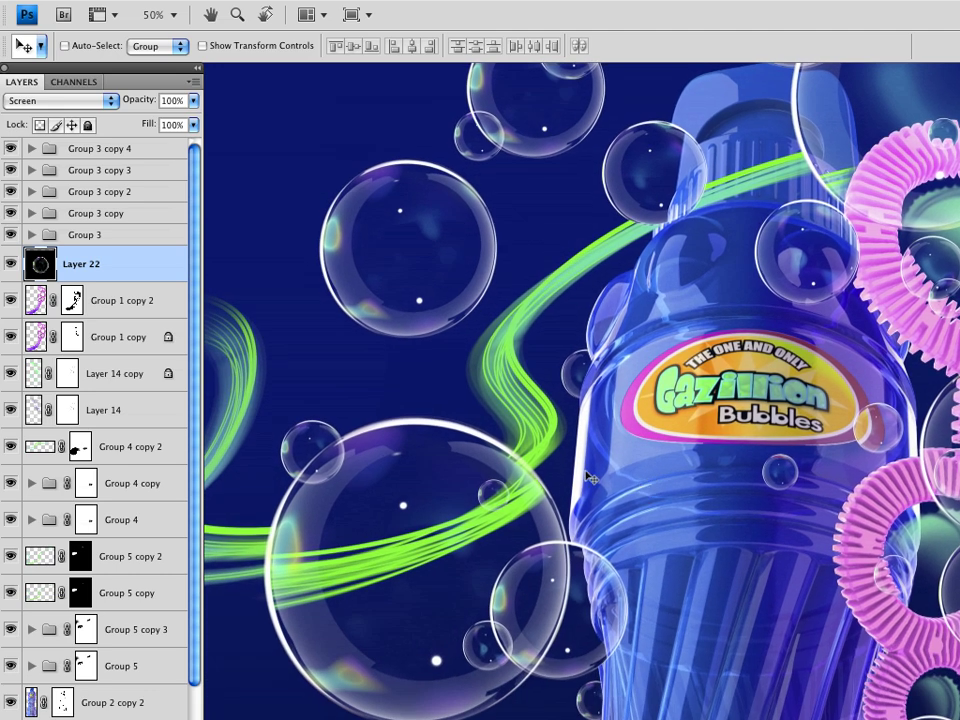
left_click_drag(678, 524, 748, 471)
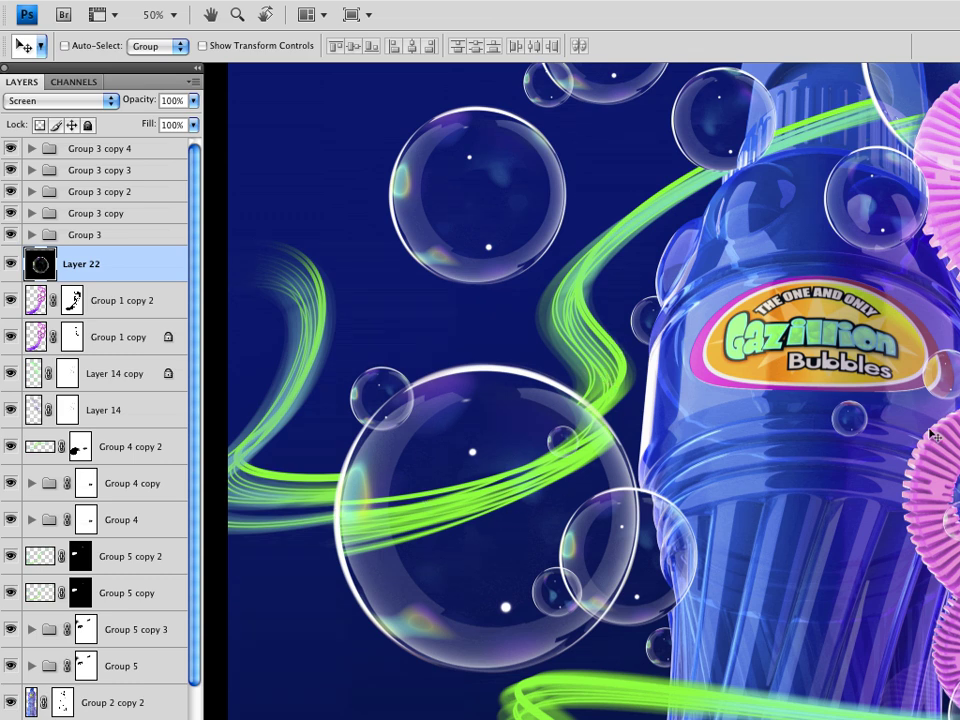
left_click_drag(865, 504, 740, 478)
left_click_drag(752, 529, 505, 530)
left_click_drag(752, 384, 661, 443)
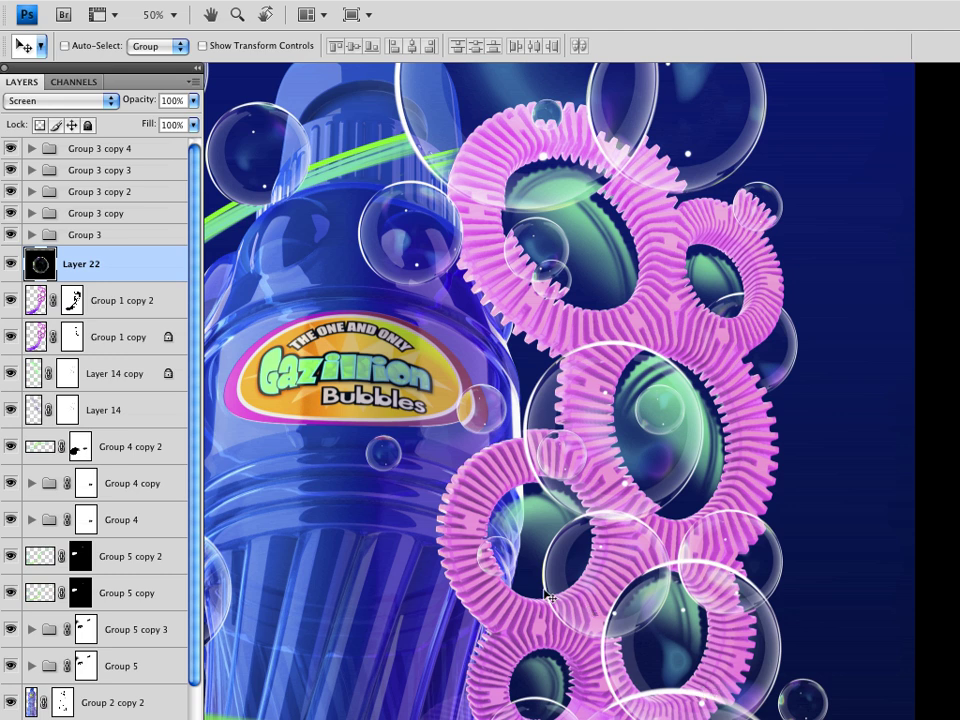
left_click_drag(547, 585, 584, 623)
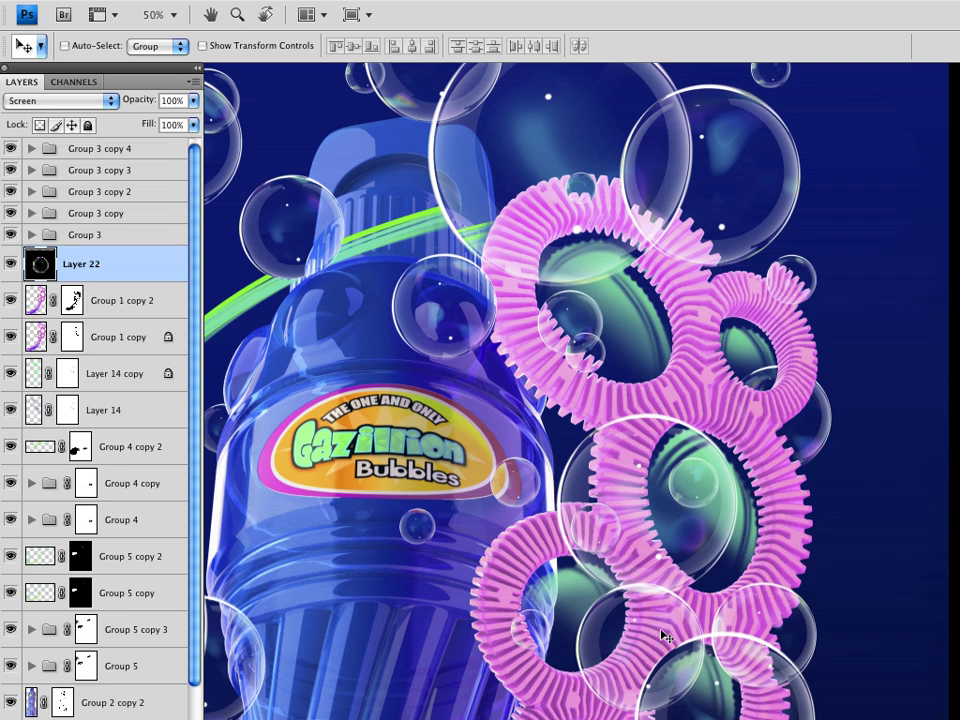
left_click_drag(585, 618, 733, 613)
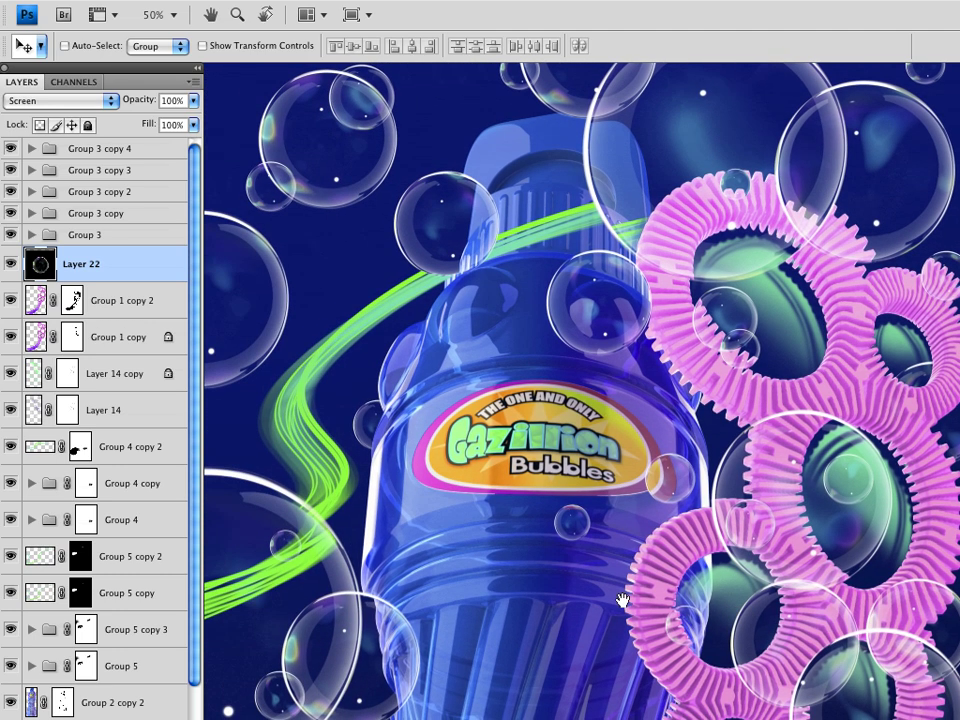
left_click_drag(625, 598, 579, 555)
left_click_drag(669, 578, 597, 449)
left_click_drag(655, 601, 679, 508)
left_click_drag(661, 462, 677, 602)
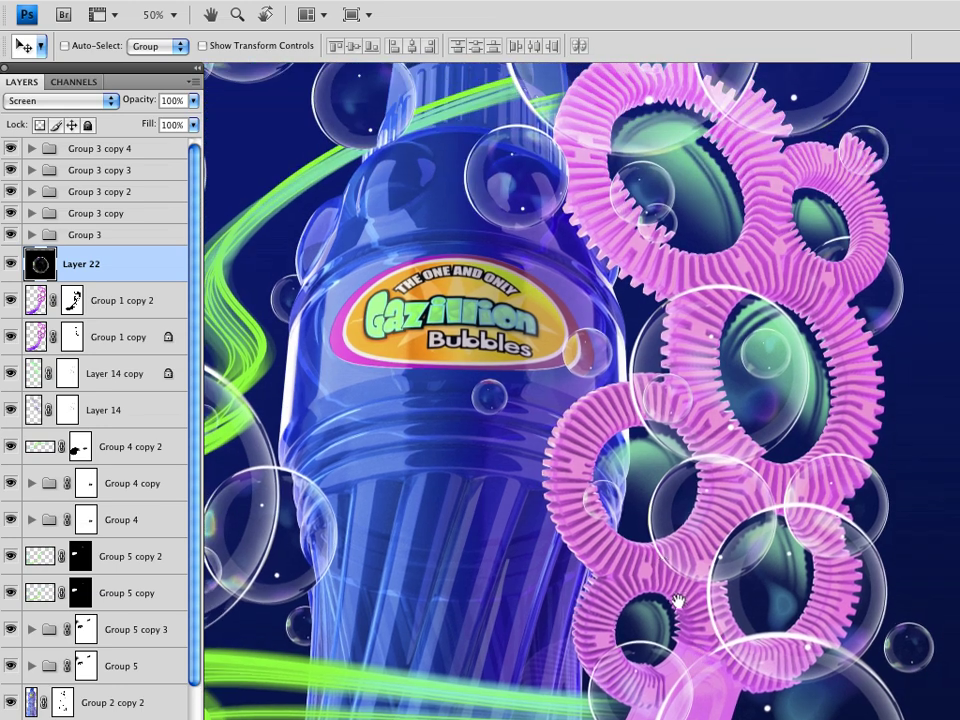
left_click_drag(623, 463, 644, 426)
left_click(587, 513, "alt")
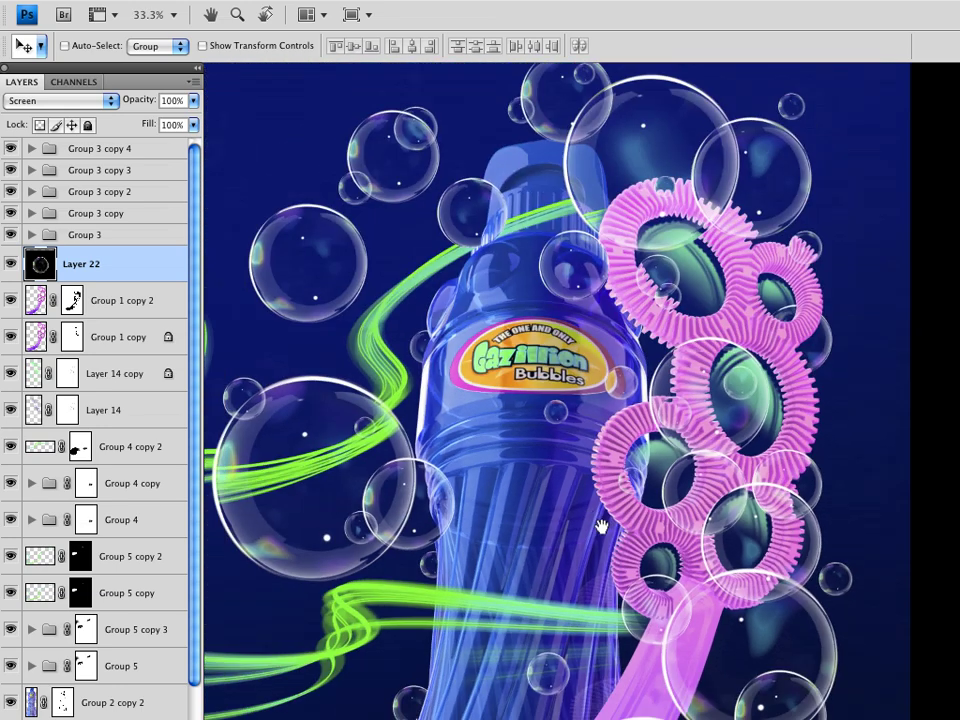
left_click_drag(624, 565, 610, 500)
scroll(450, 365, "down", 1, "alt")
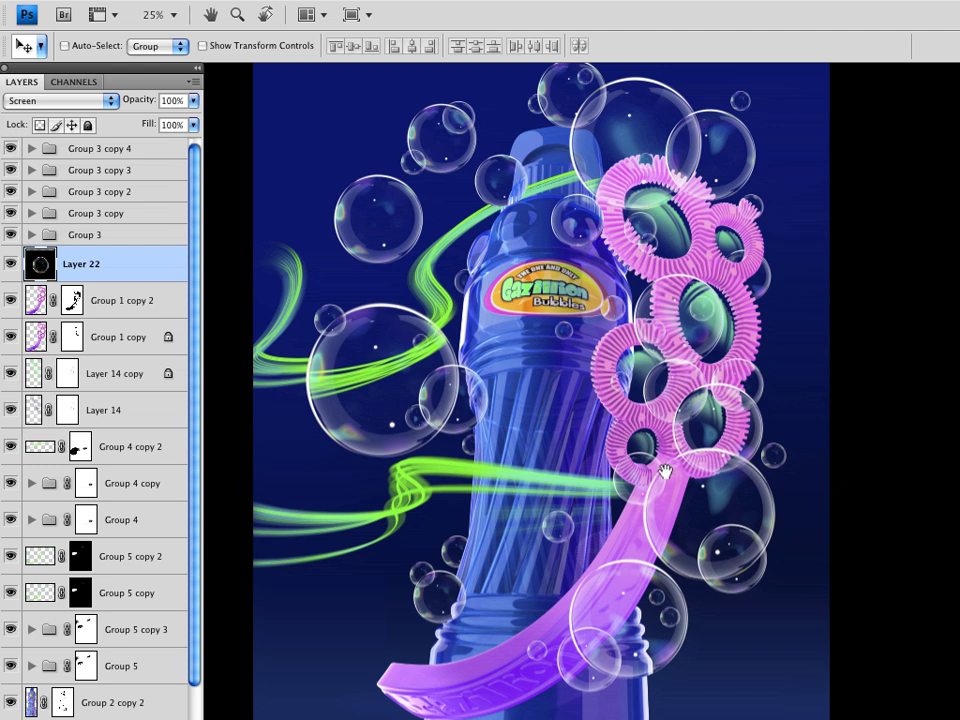
Hide Layer 2 and Layer 3 in Group 2, and turn Layer 3 back on to compare its effect on the whole bottle.
left_click_drag(668, 472, 627, 439)
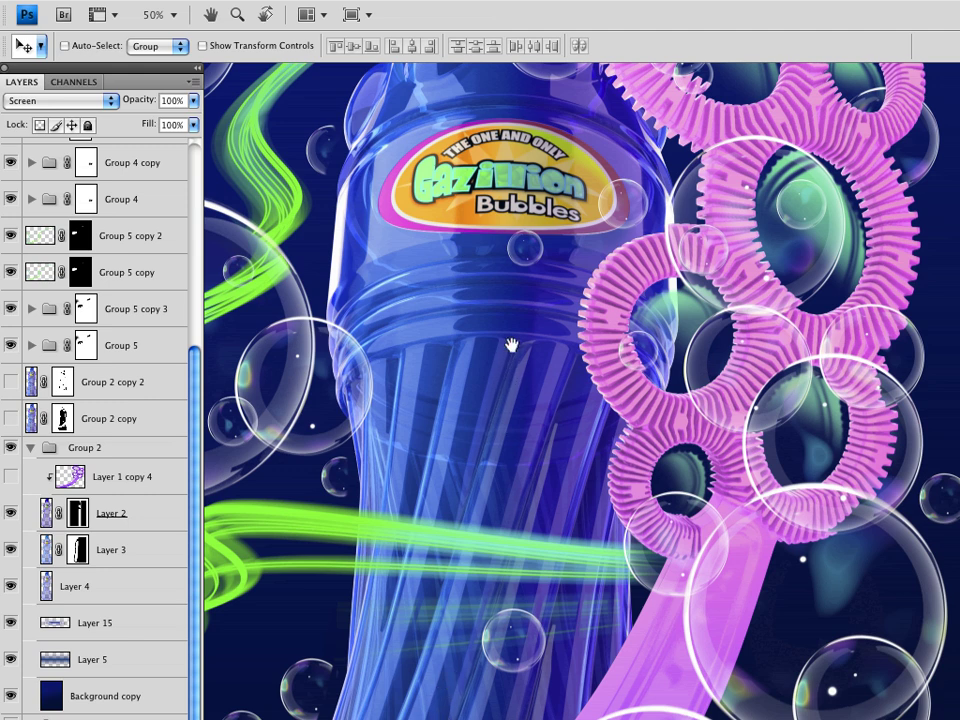
left_click_drag(512, 343, 491, 452)
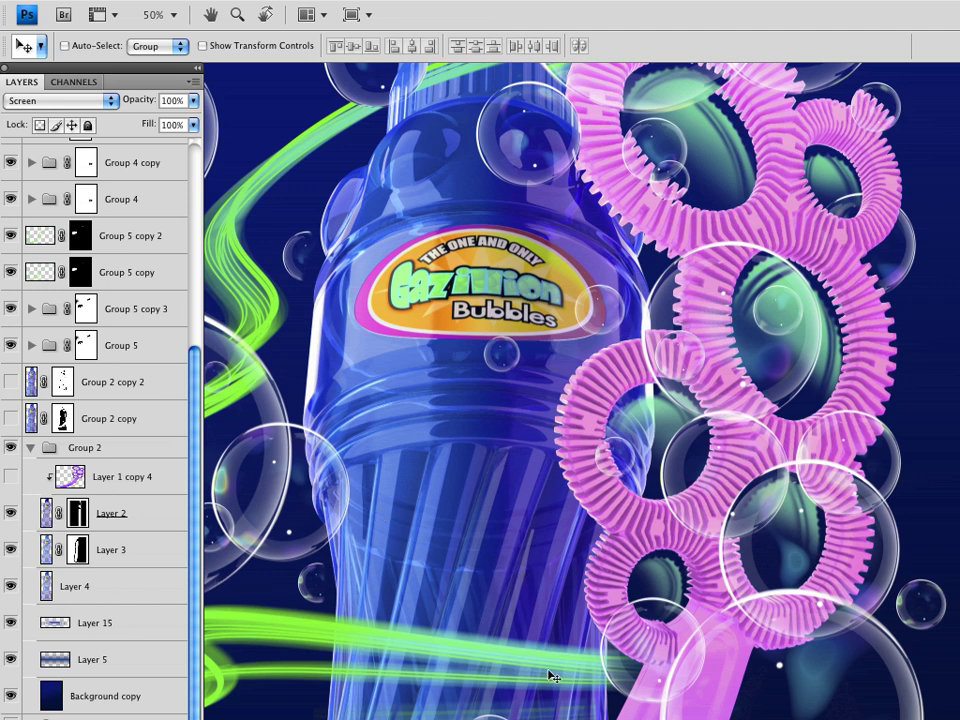
left_click_drag(11, 513, 11, 549)
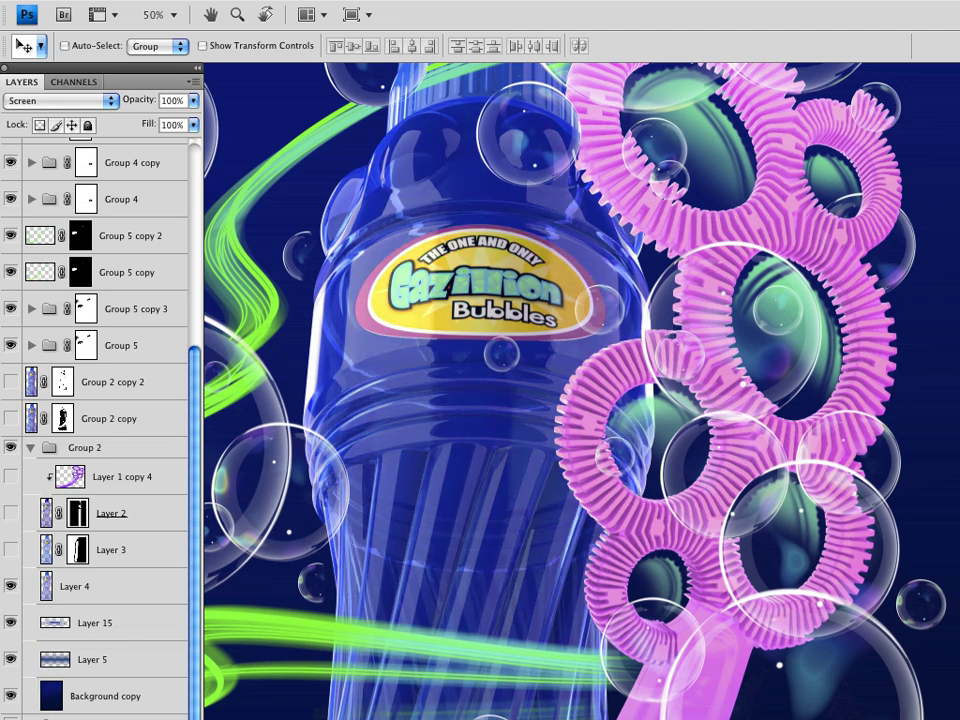
left_click(559, 662, "alt")
left_click(559, 662, "alt")
left_click_drag(672, 628, 402, 480)
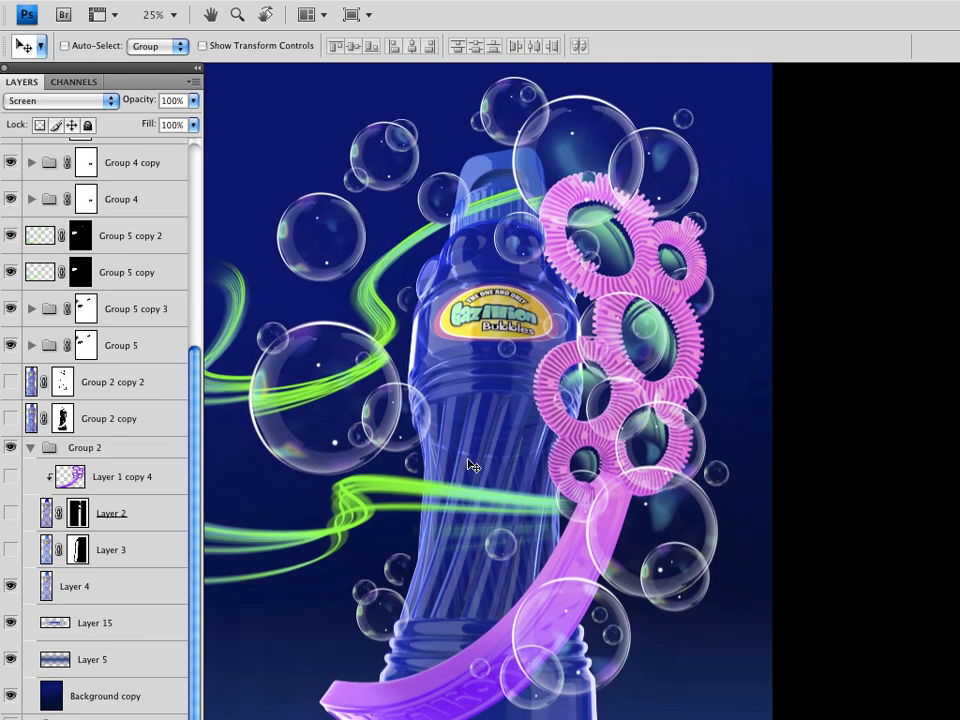
left_click(11, 549)
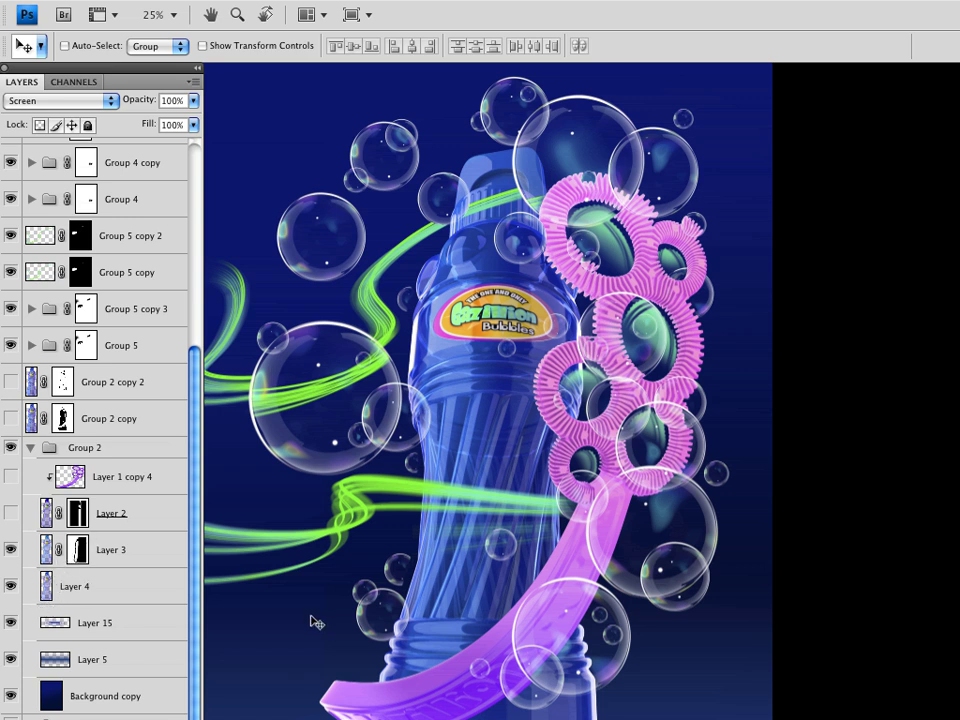
Try shifting the hue to -130 with Hue/Saturation while the bubble's Layer 22 is selected.
key("i")
key("super+u")
left_click_drag(814, 467, 507, 222)
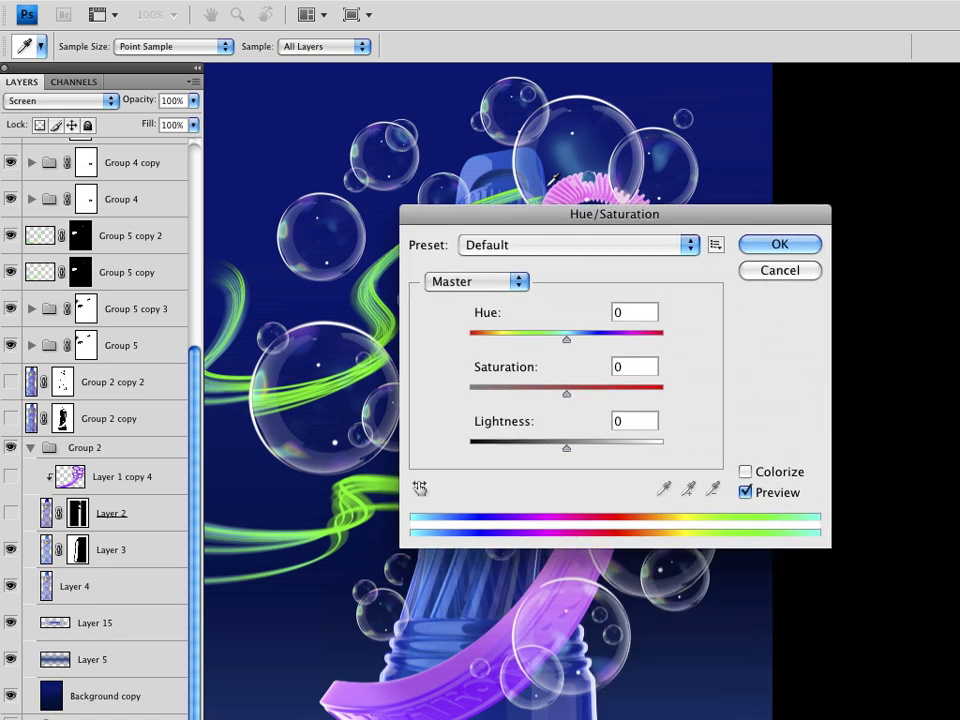
left_click_drag(612, 218, 766, 203)
left_click_drag(720, 326, 645, 326)
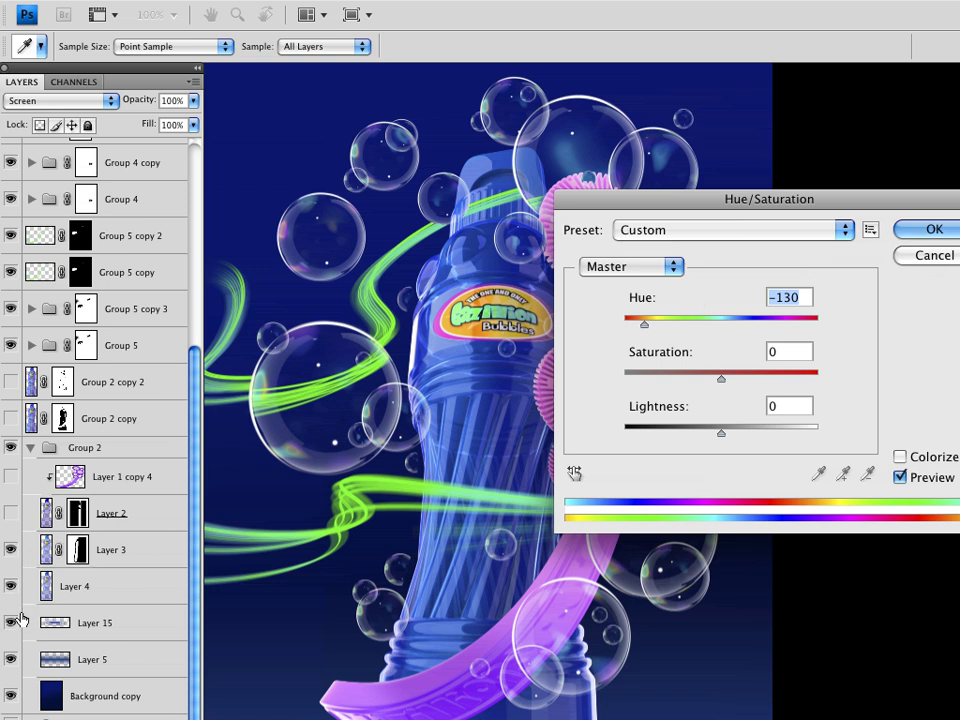
left_click(940, 230)
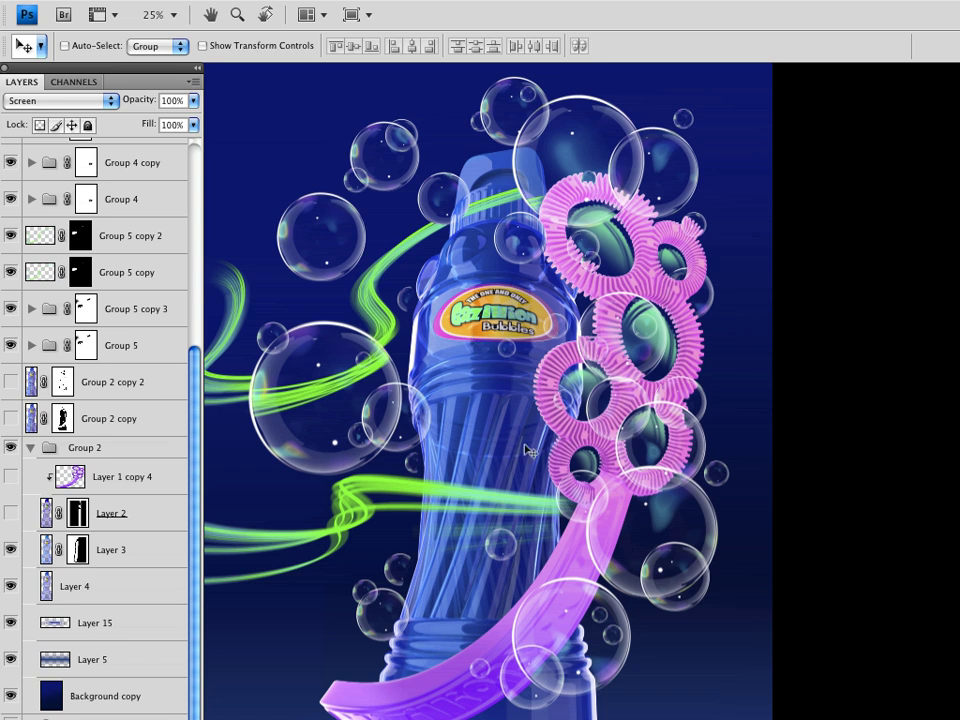
Try inverting the colors of the bottle image on Layer 3, and undo the inversion.
left_click(58, 550)
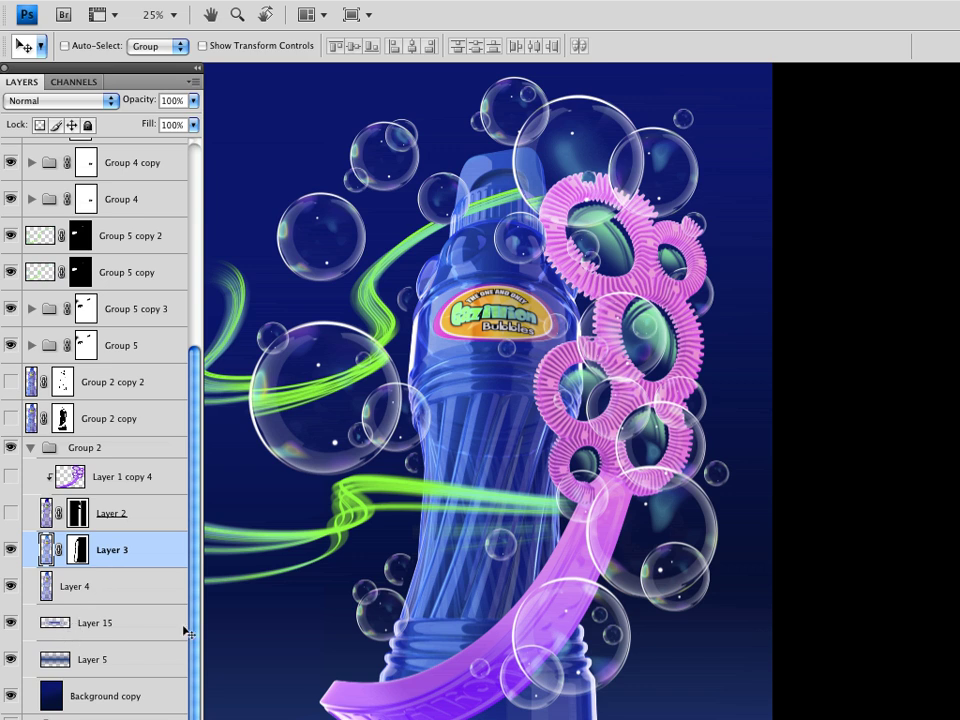
key("super+i")
key("super+u")
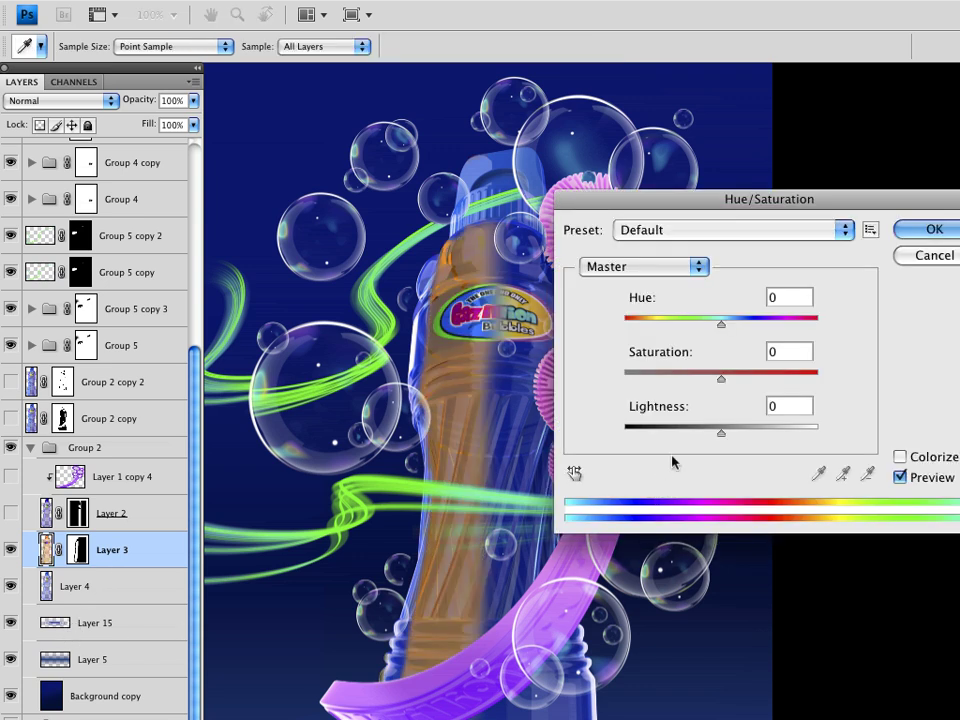
left_click(925, 257)
key("super+z")
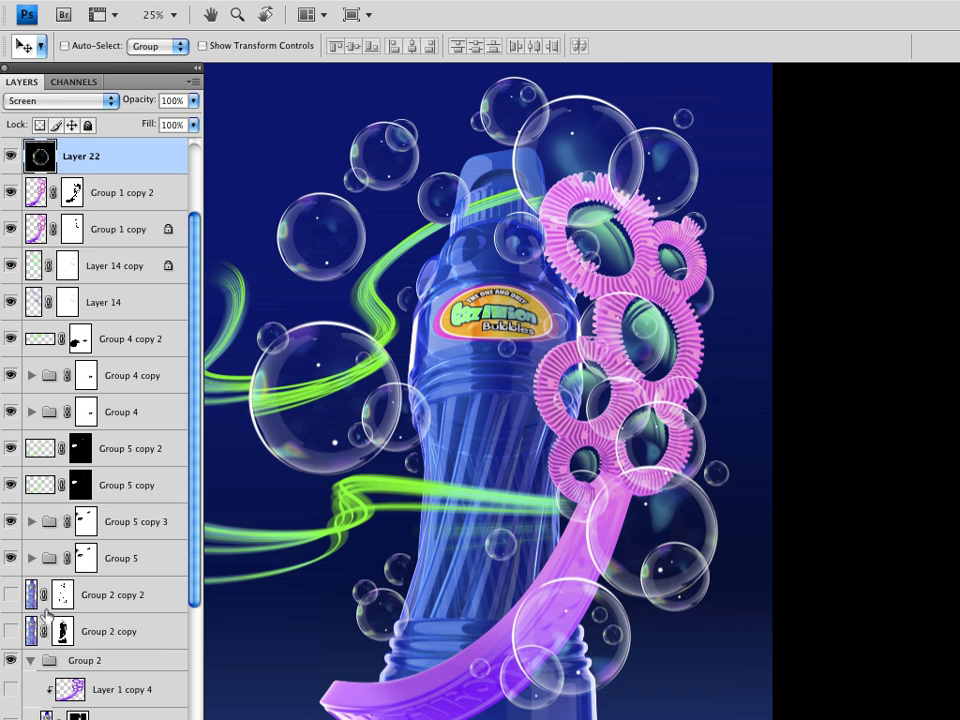
Try a Hue/Saturation adjustment with a hue of -18 on Layer 3's bottle image.
scroll(192, 628, "down", 3)
scroll(191, 628, "up", 4)
left_click(46, 568)
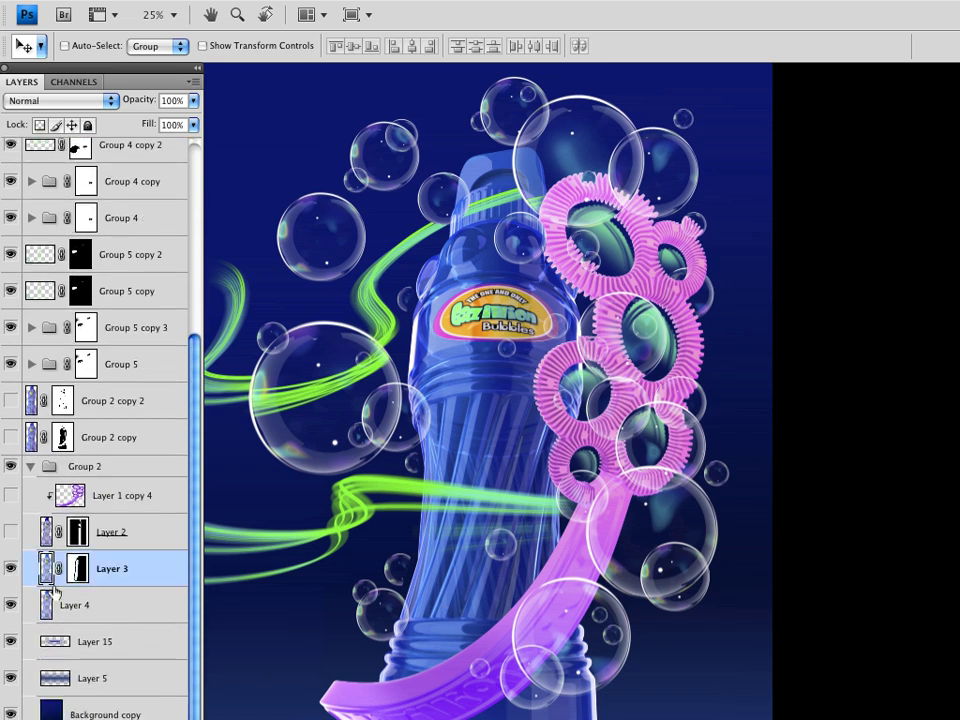
key("super+u")
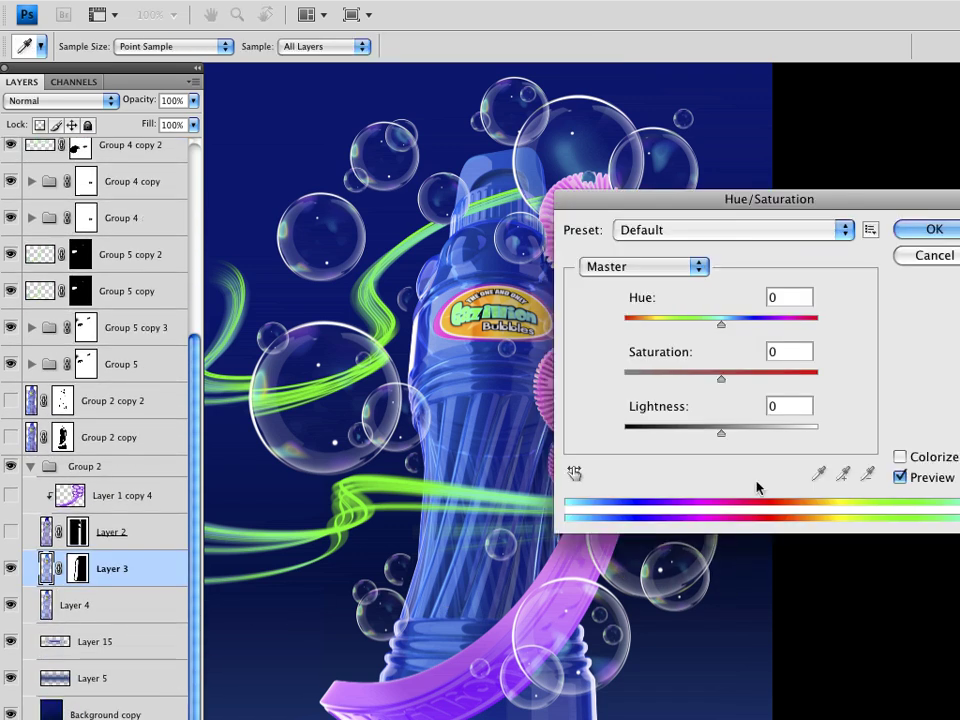
left_click_drag(825, 222, 799, 160)
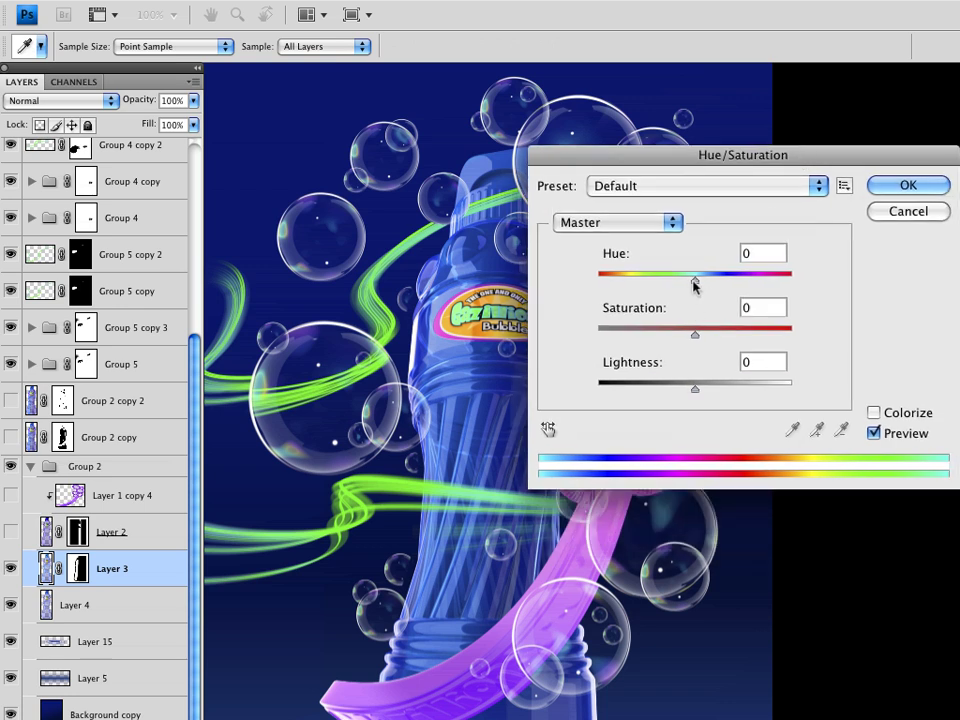
mouse_move(695, 279)
left_mouse_down()
mouse_move(660, 281)
mouse_move(720, 296)
mouse_move(681, 279)
mouse_move(630, 281)
mouse_move(683, 280)
left_mouse_up()
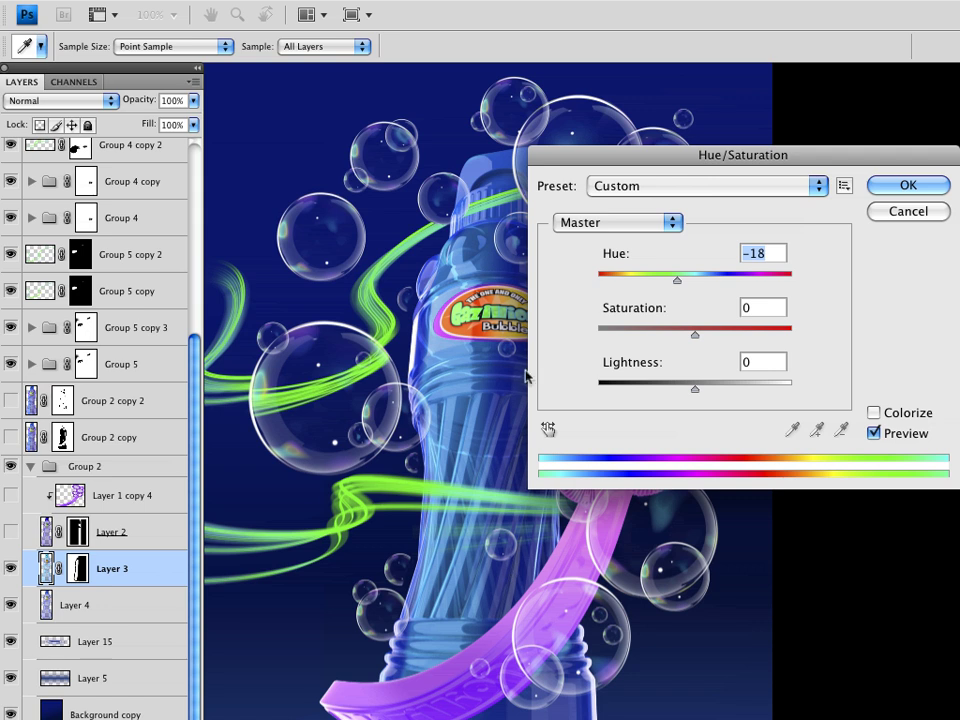
left_click(907, 185)
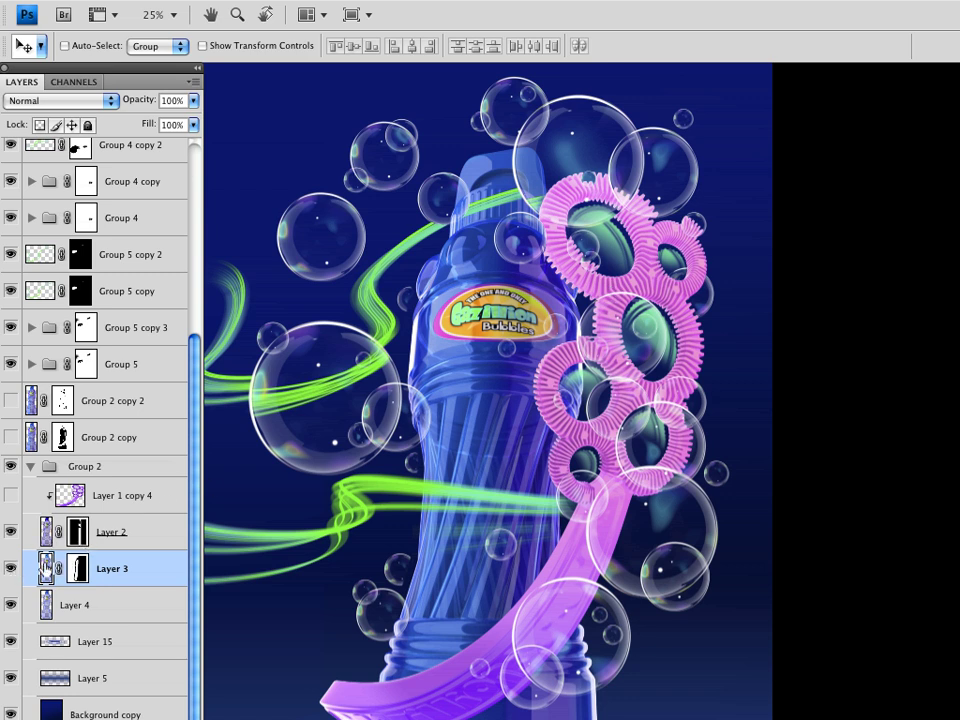
Hide Layer 3 and show it again to compare its contribution to the bottle's color with Layer 2 visible.
left_click(10, 570)
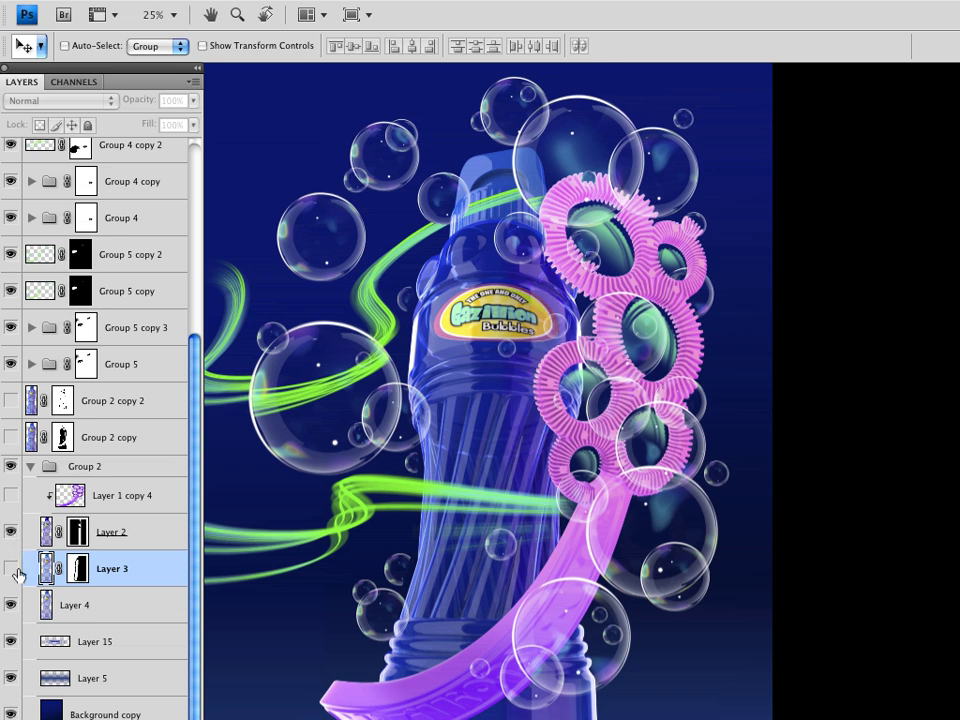
left_click(10, 568)
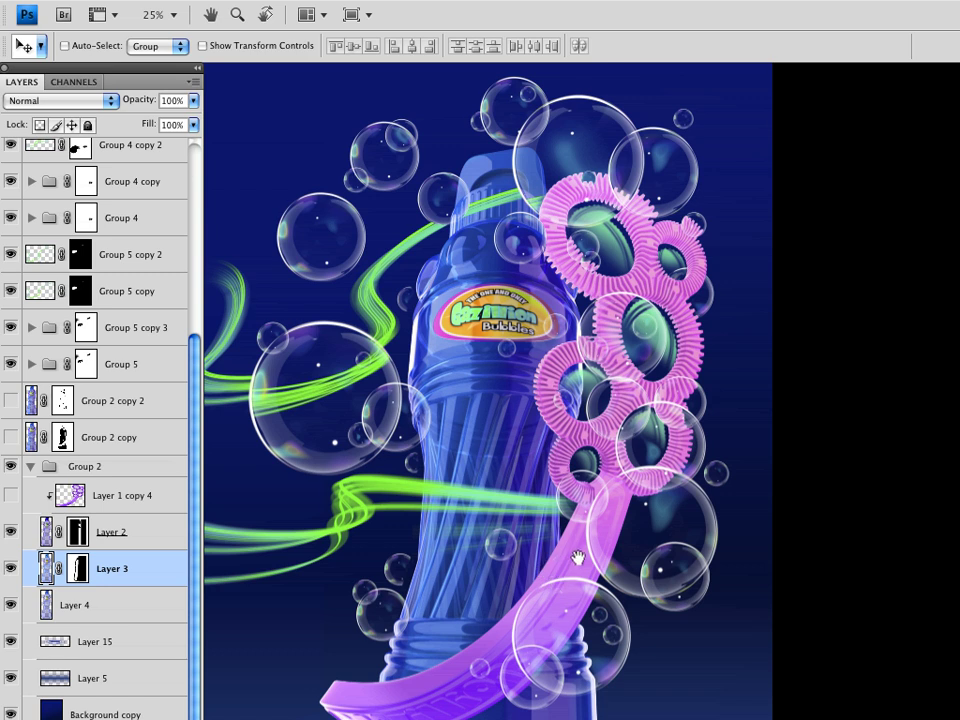
left_click_drag(578, 557, 659, 477)
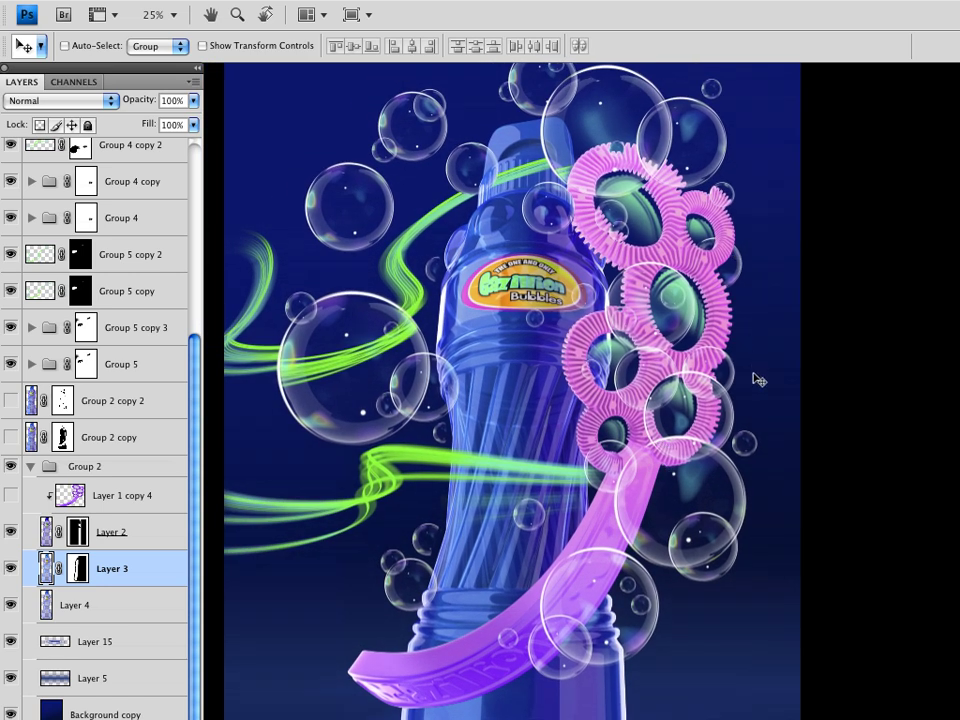
left_click_drag(713, 376, 723, 421)
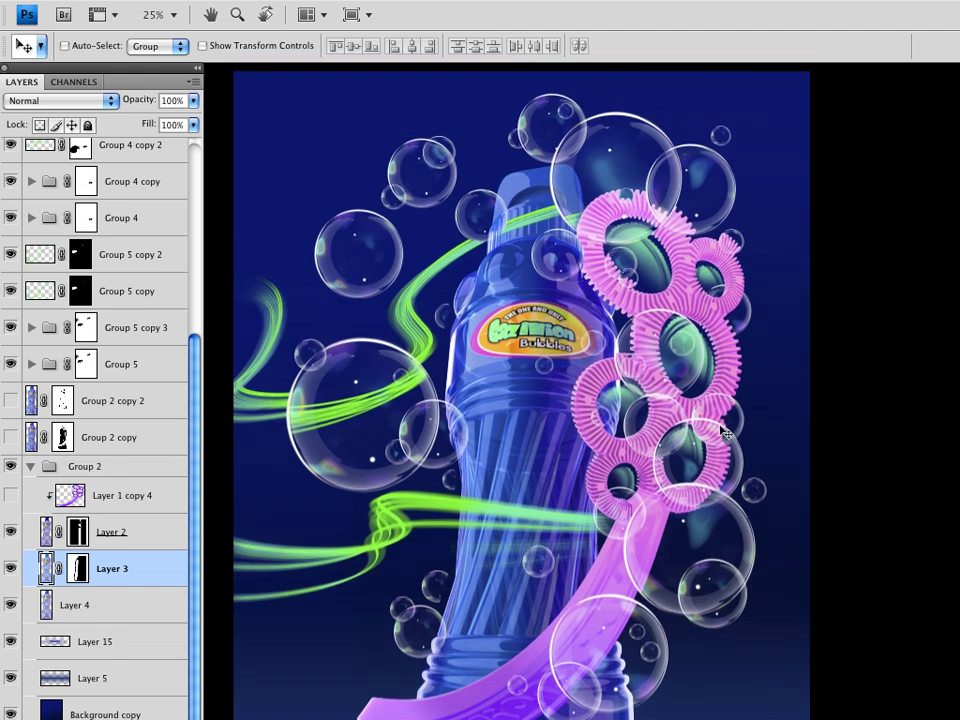
Examine the bottle label, pink wand loops, green ribbon and surrounding bubbles up close at 50% zoom.
left_click(639, 402)
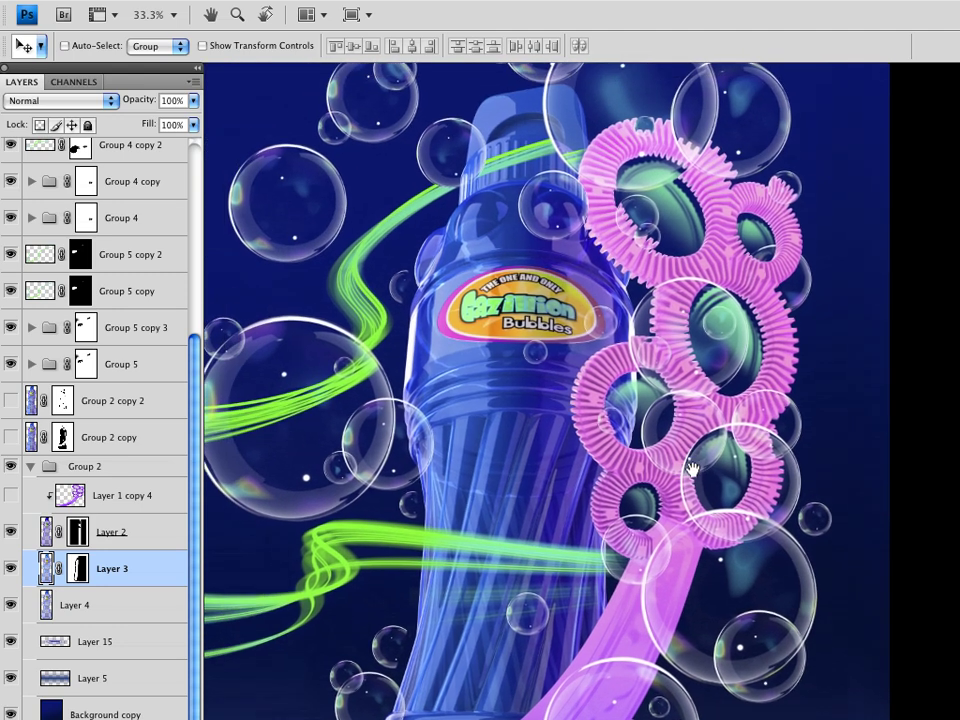
left_click(669, 452)
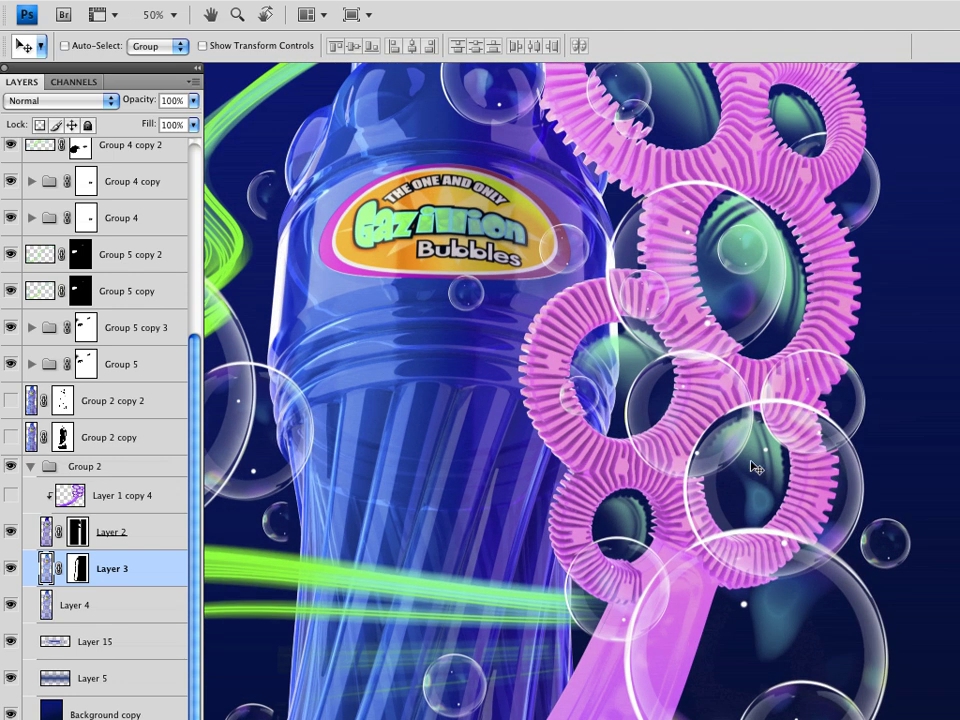
scroll(752, 466, "up", 5)
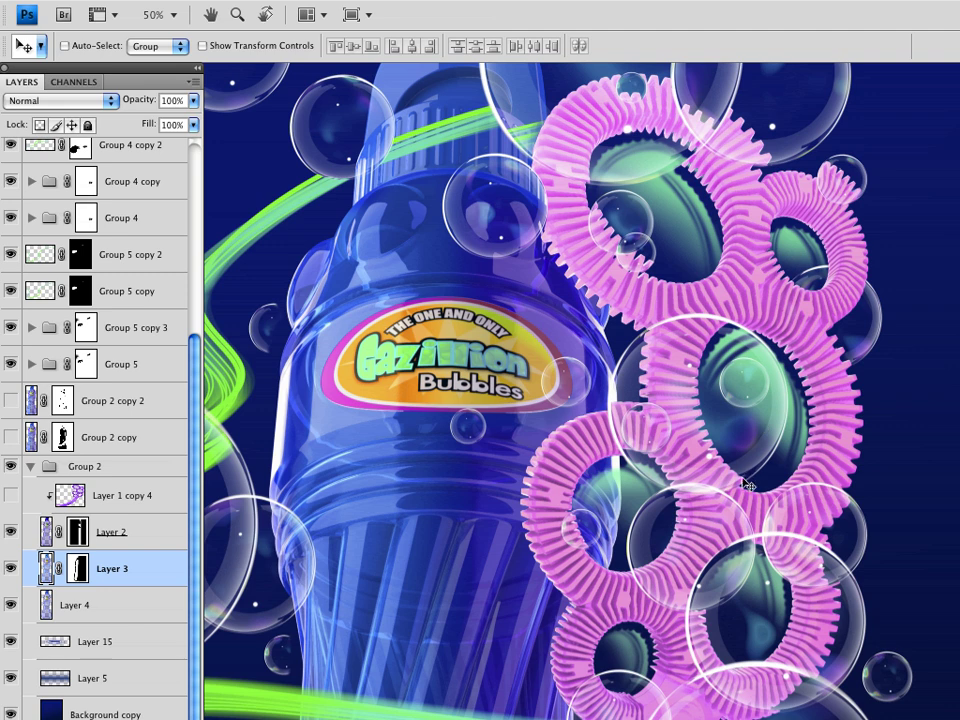
scroll(766, 407, "up", 5)
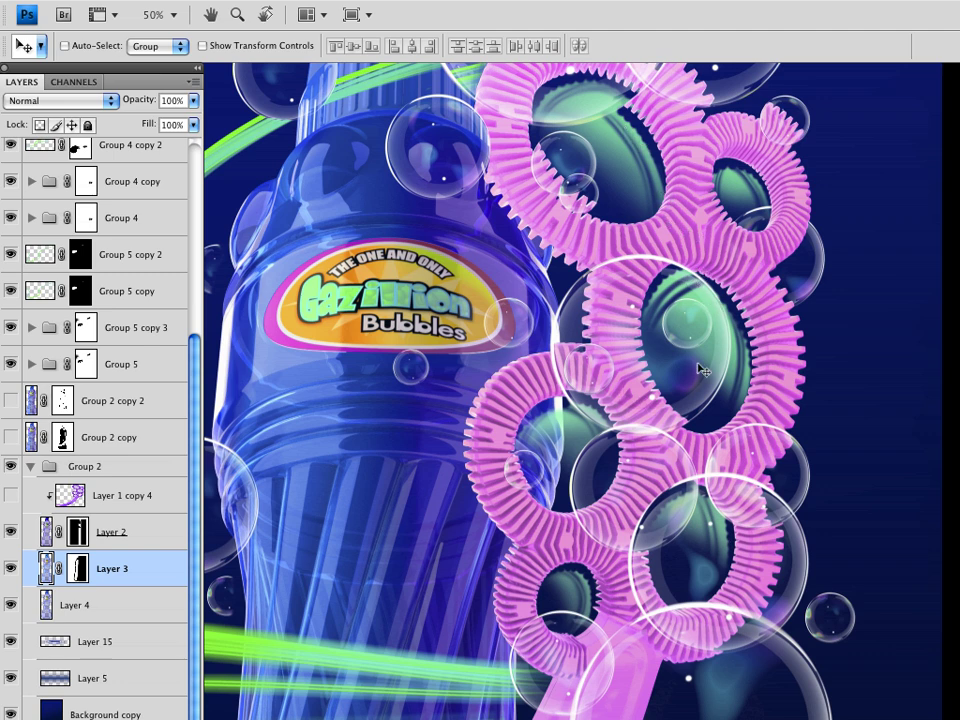
left_click_drag(742, 216, 719, 336)
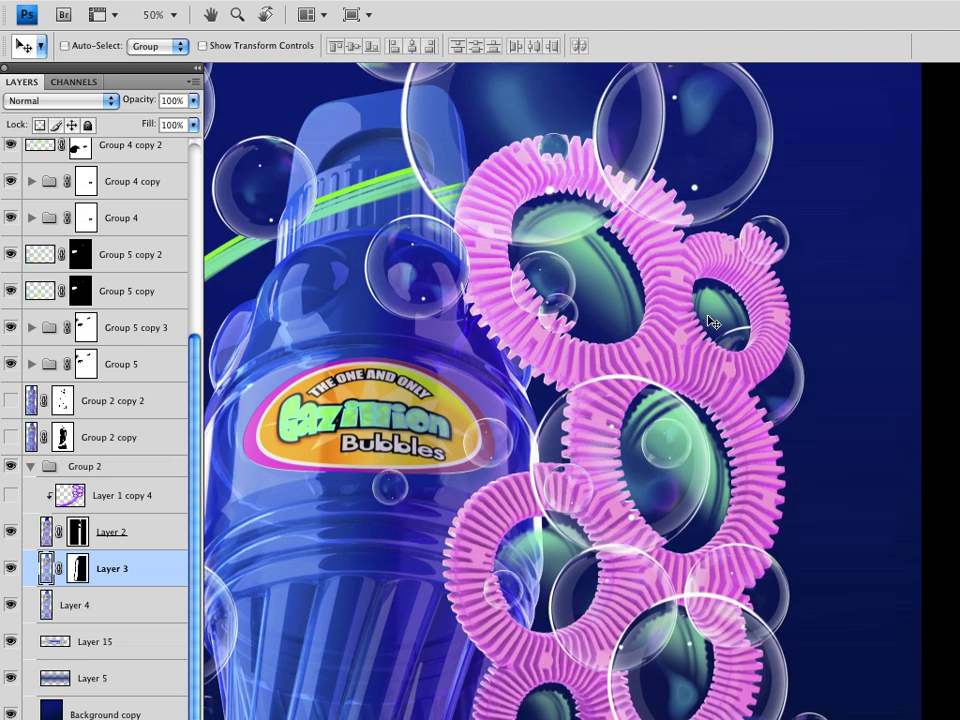
left_click_drag(810, 527, 805, 555)
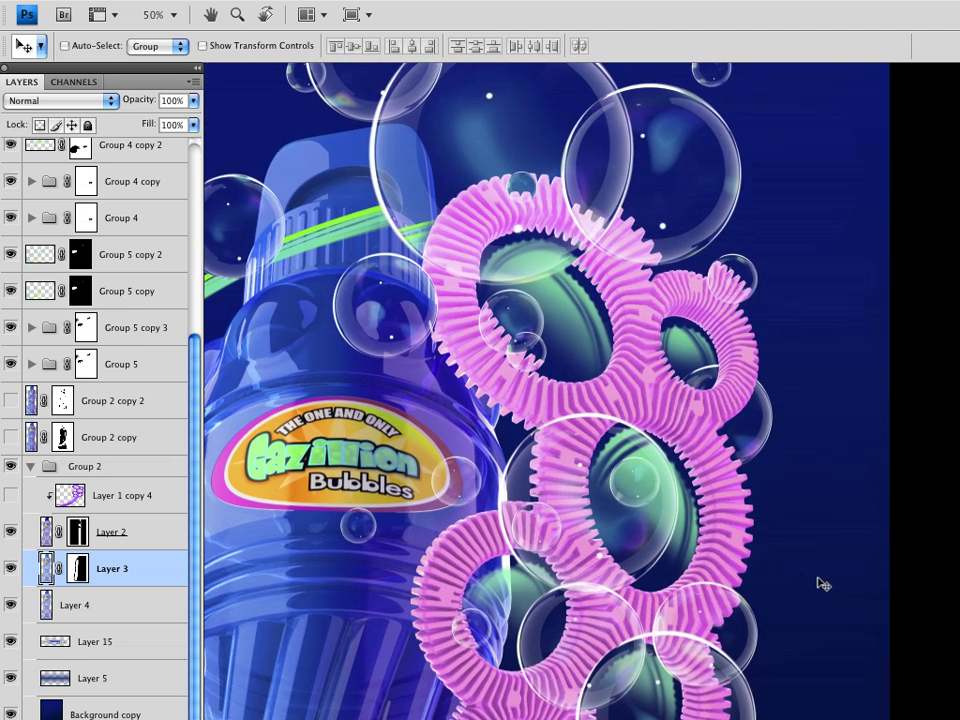
left_click_drag(613, 493, 874, 491)
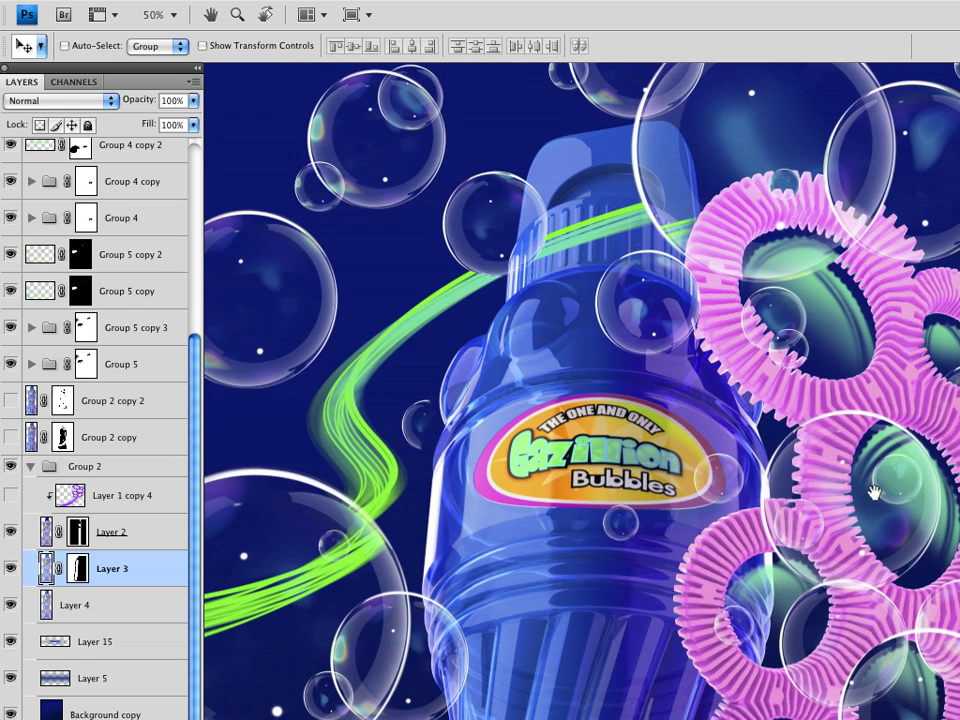
left_click_drag(628, 531, 709, 533)
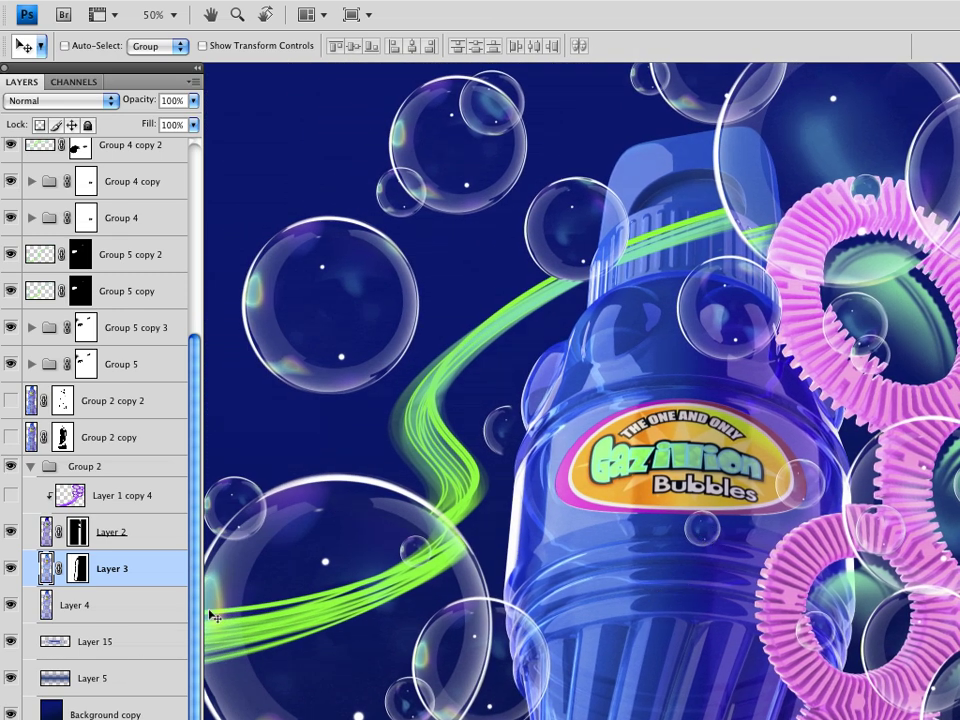
Hide and collapse Group 2, and make the Group 2 copy and Group 2 copy 2 layers visible.
scroll(196, 640, "up", 3)
scroll(199, 611, "down", 3)
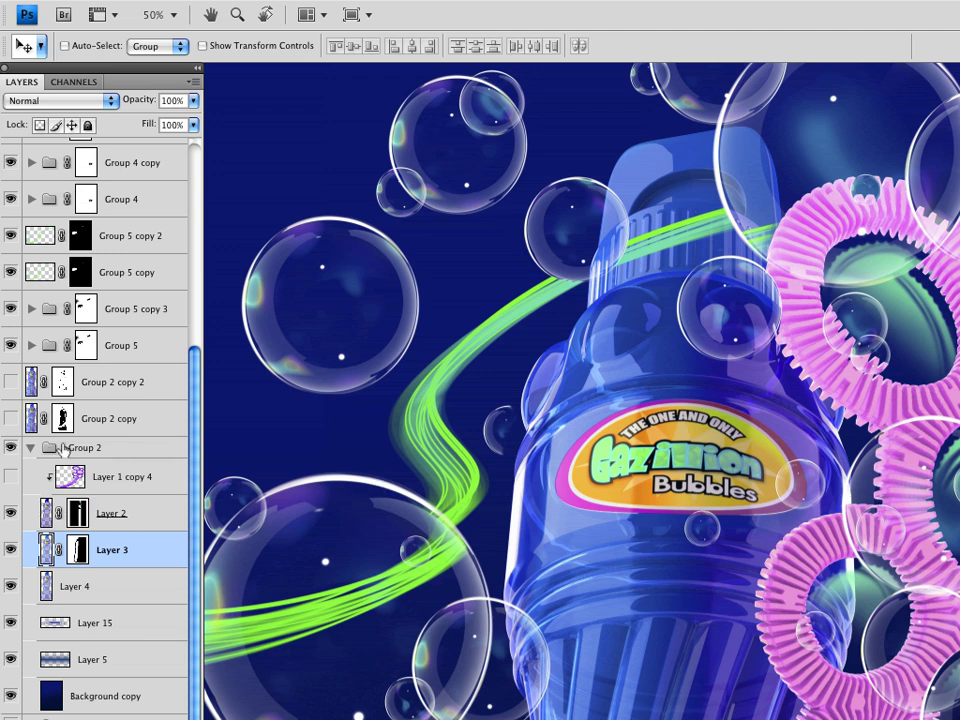
left_click(11, 448)
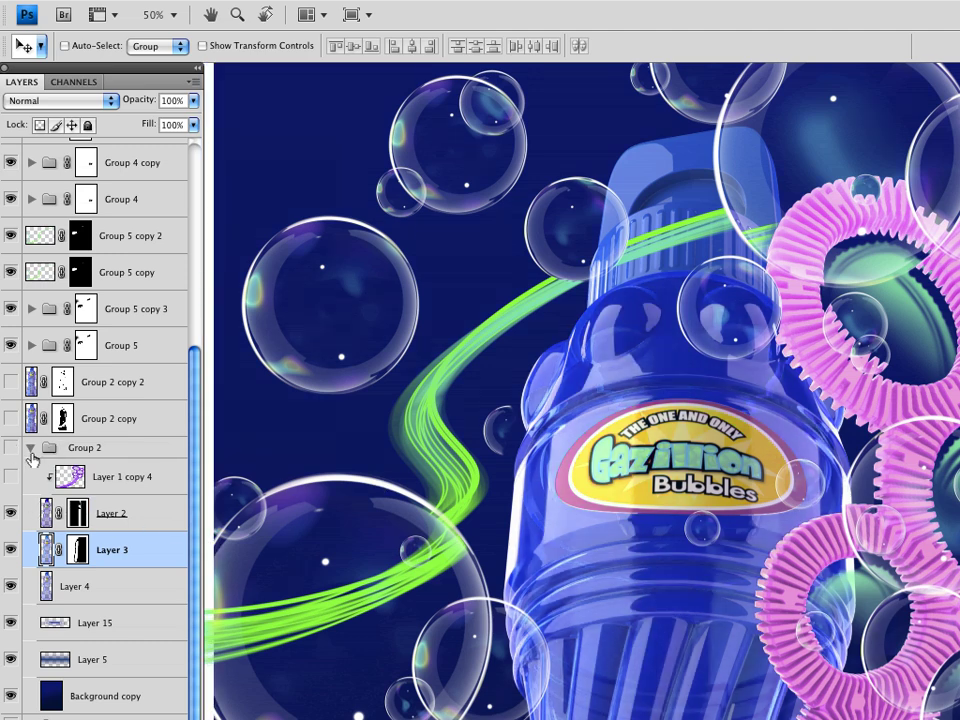
left_click(11, 418)
left_click(11, 386)
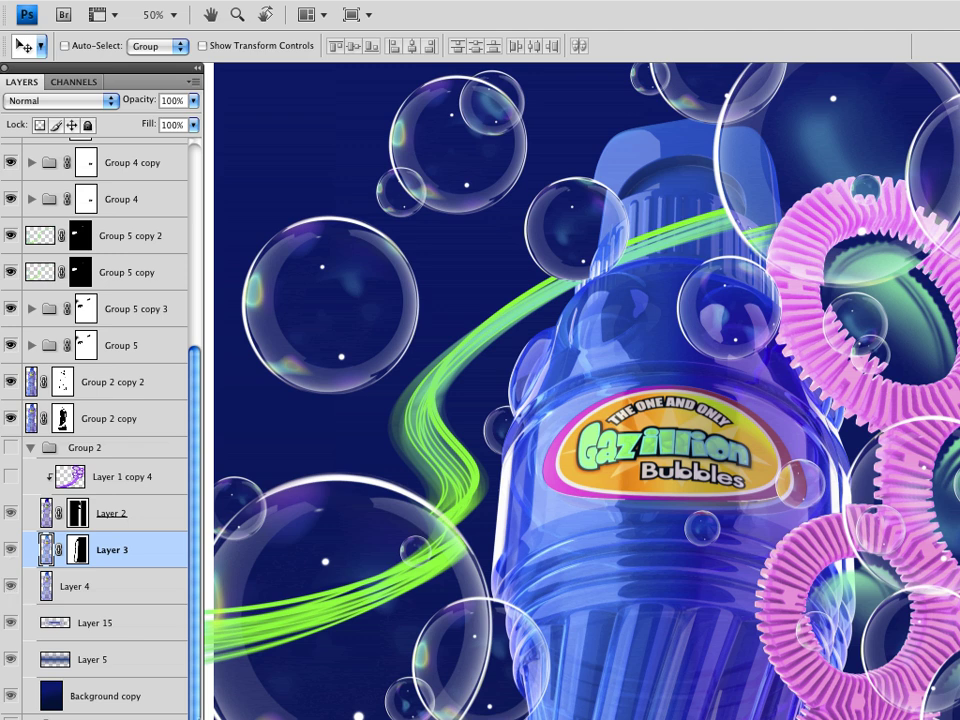
left_click(31, 447)
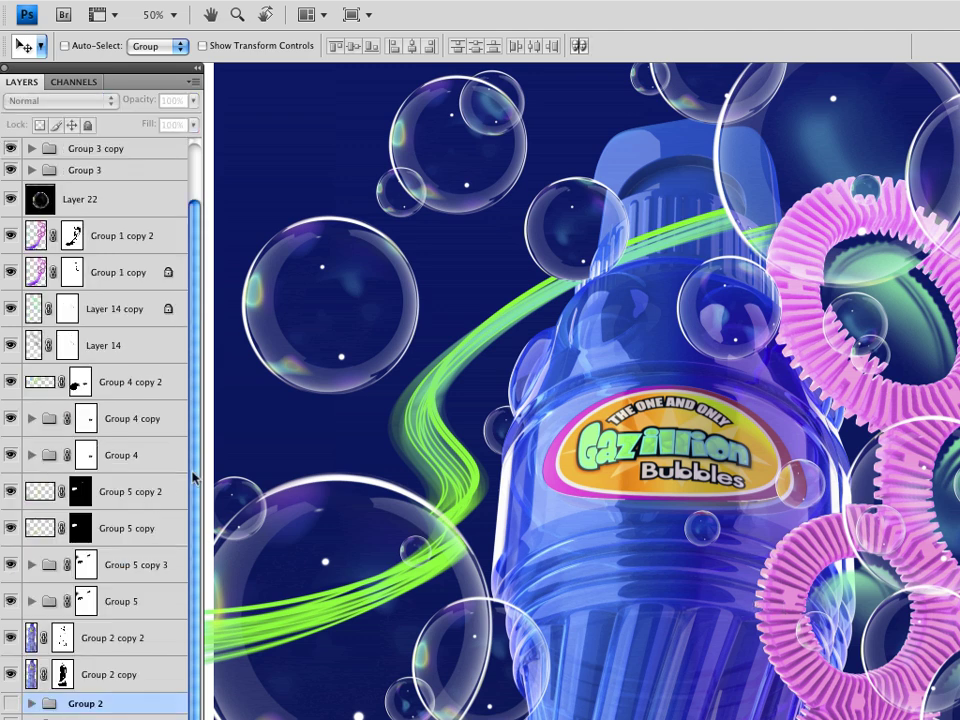
left_click_drag(193, 434, 195, 348)
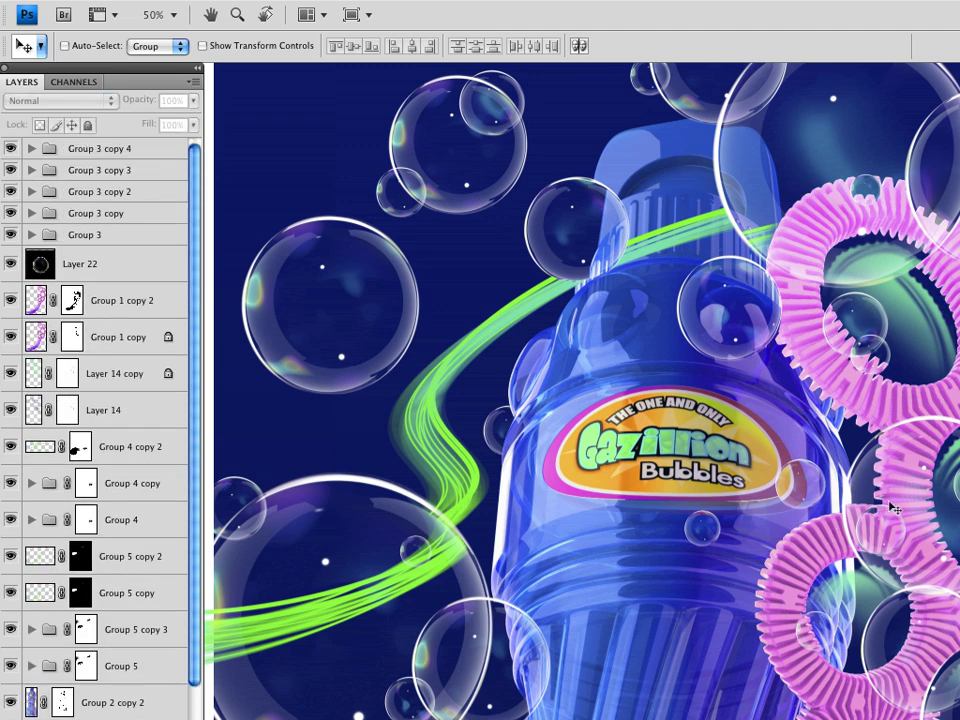